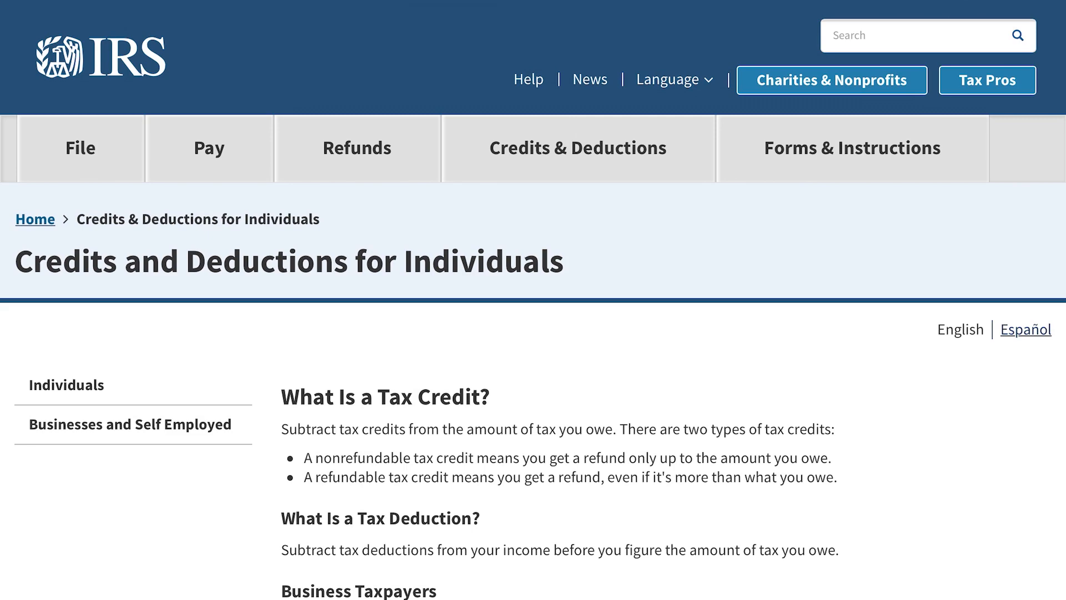
Review the tax credit definitions and the credit and deduction categories for individuals on the IRS Credits and Deductions page
scroll(666, 300, down, 10)
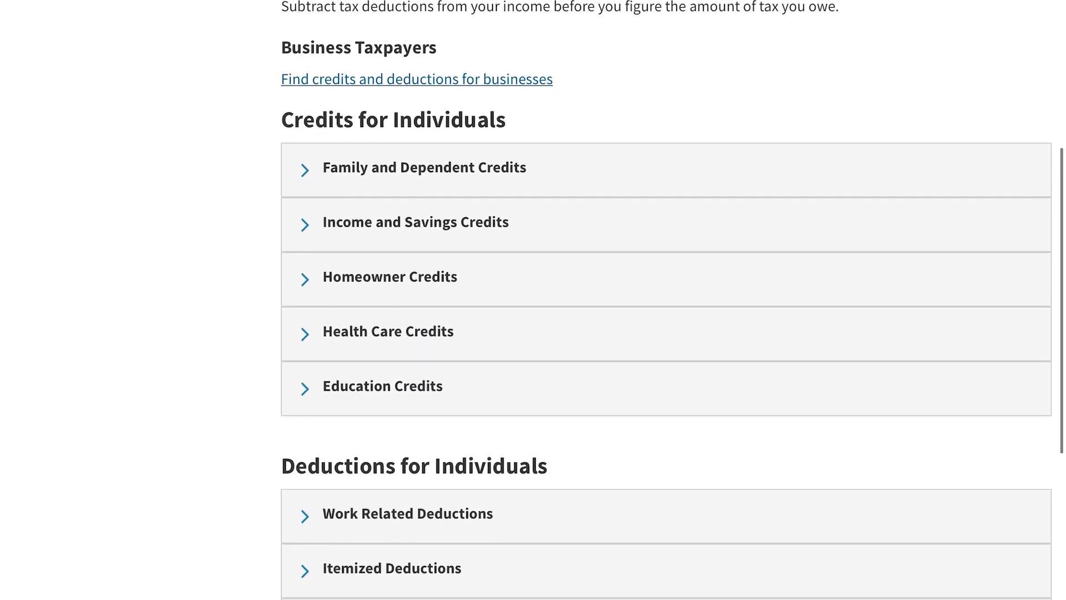
scroll(667, 299, down, 1)
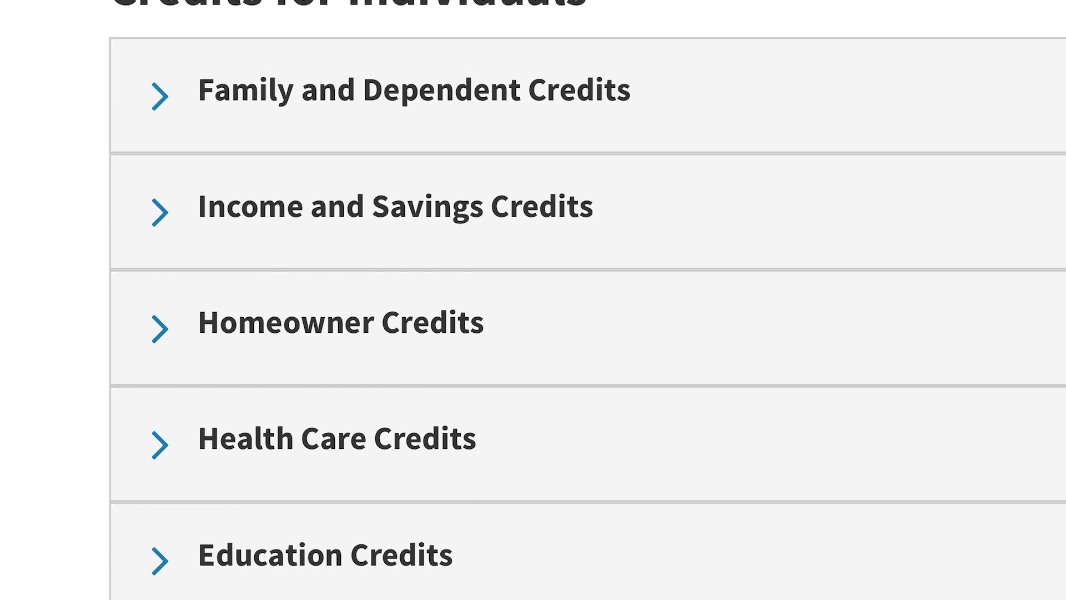
scroll(666, 300, up, 3)
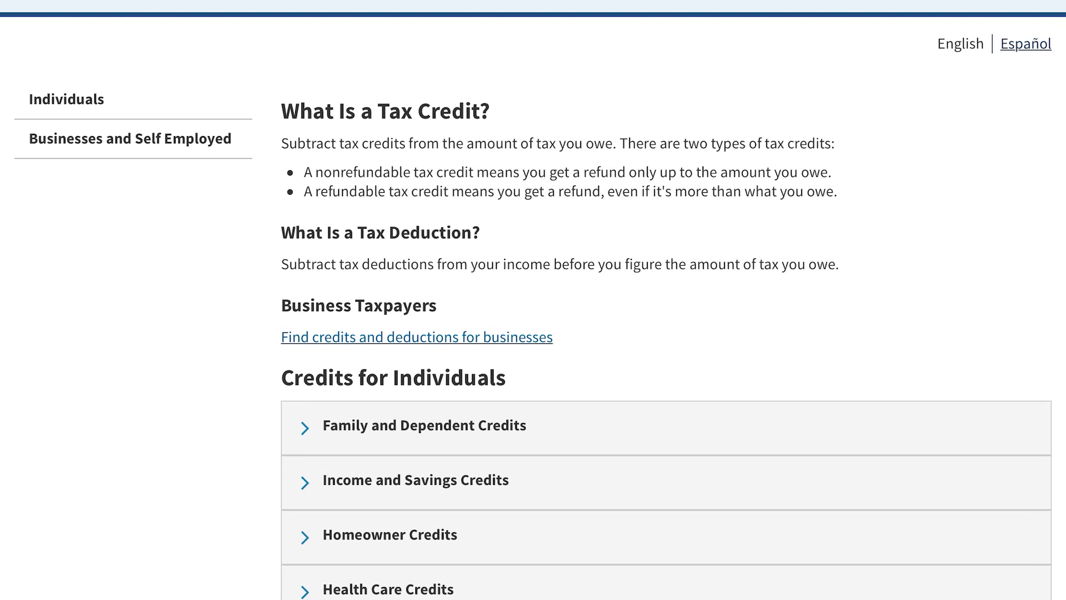
scroll(533, 300, down, 2)
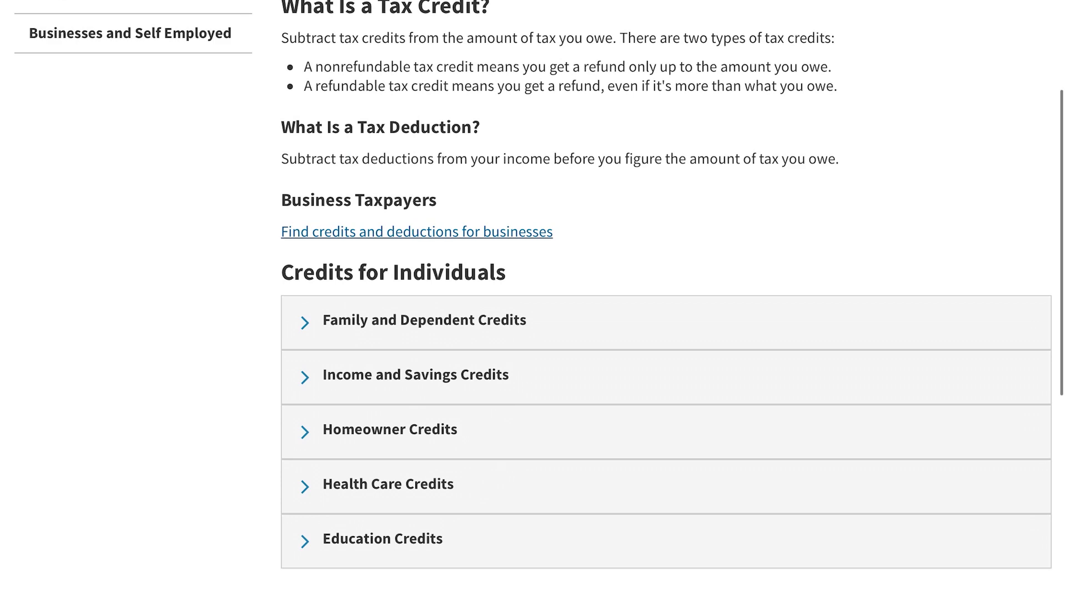
scroll(534, 300, up, 7)
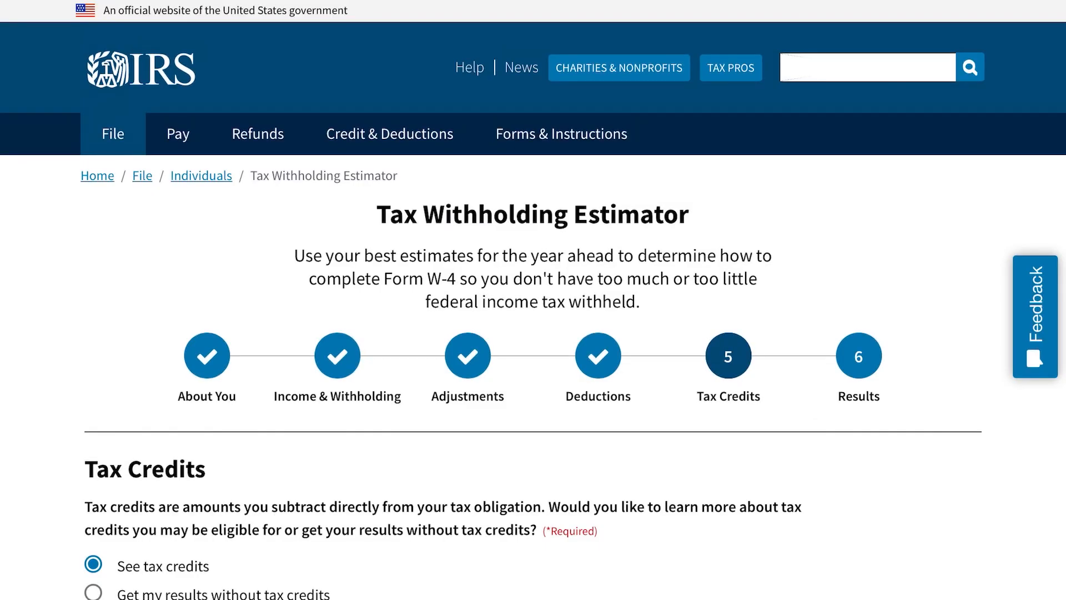
Look through the tax credit categories offered in the Tax Withholding Estimator's Tax Credits section
scroll(533, 300, down, 5)
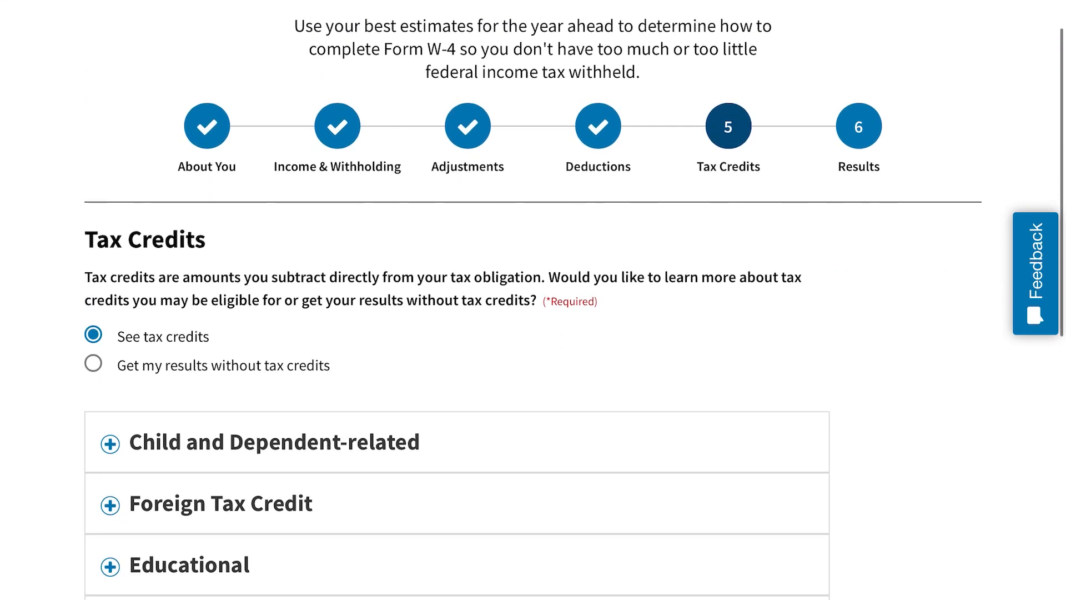
scroll(534, 300, down, 3)
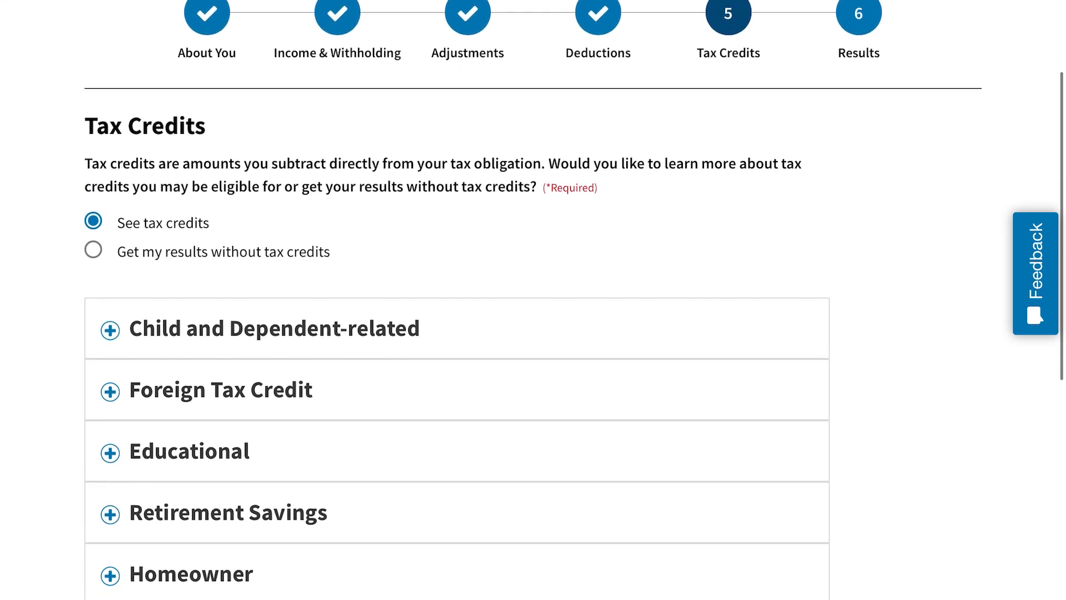
scroll(533, 300, down, 6)
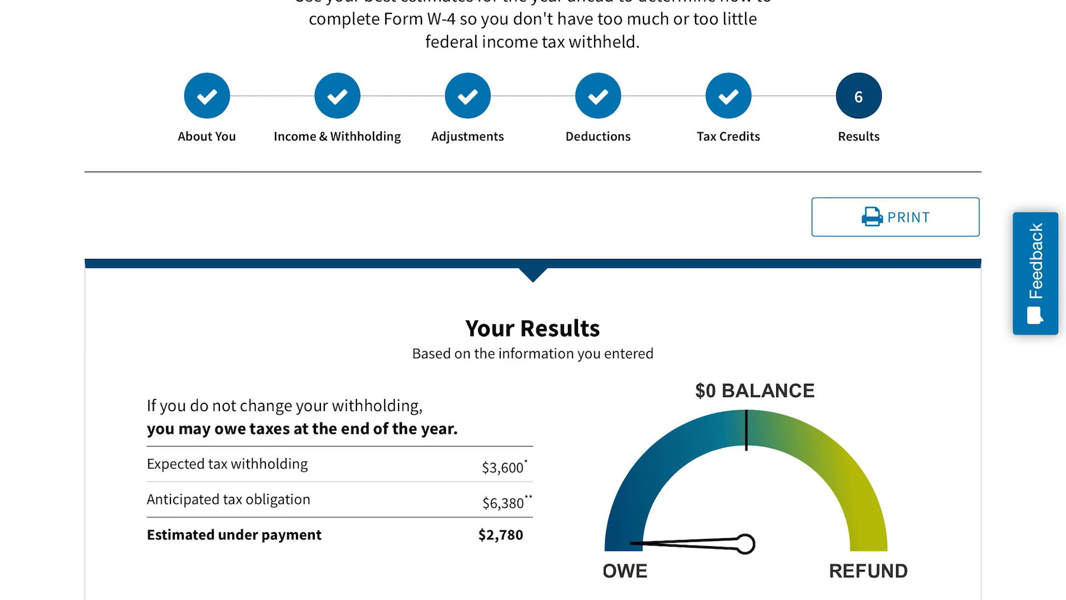
Expand the Get My Balance Close To Zero and I'd like to get a refund options and compare their Form W-4 instructions
scroll(533, 300, down, 9)
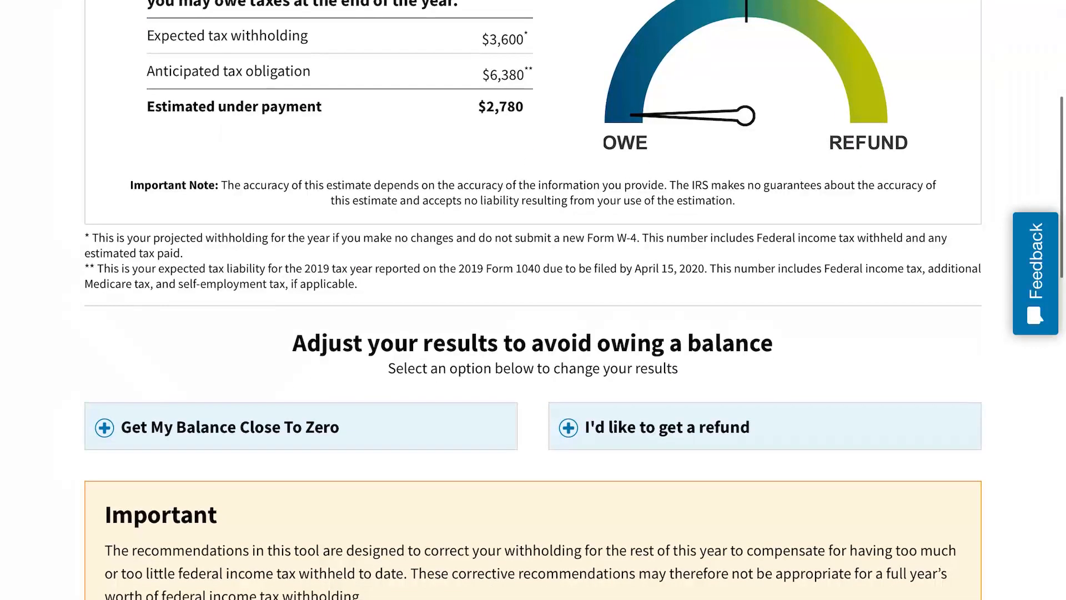
click(230, 347)
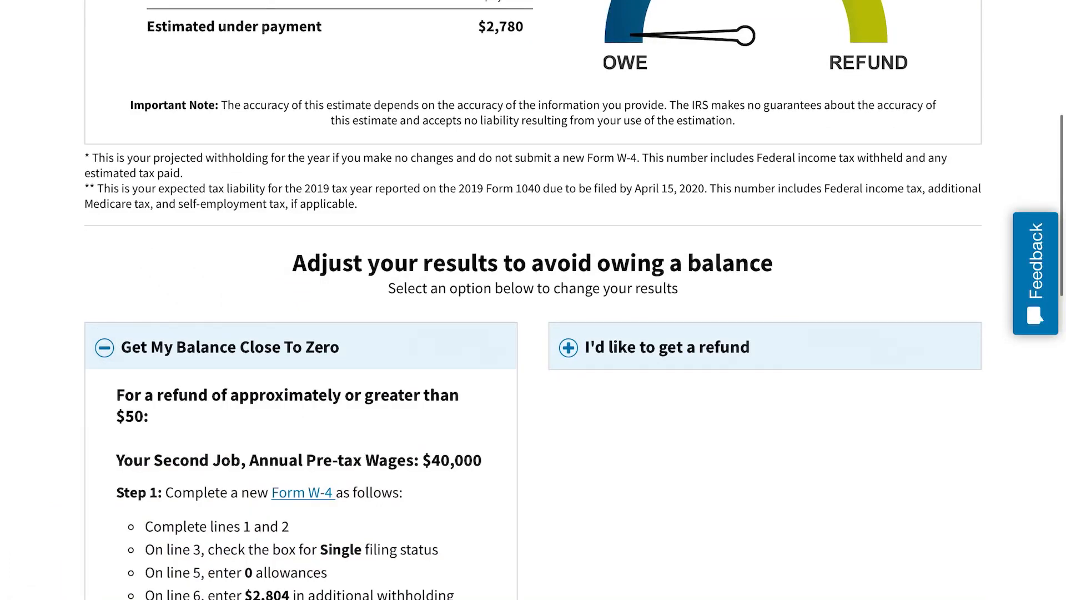
click(666, 346)
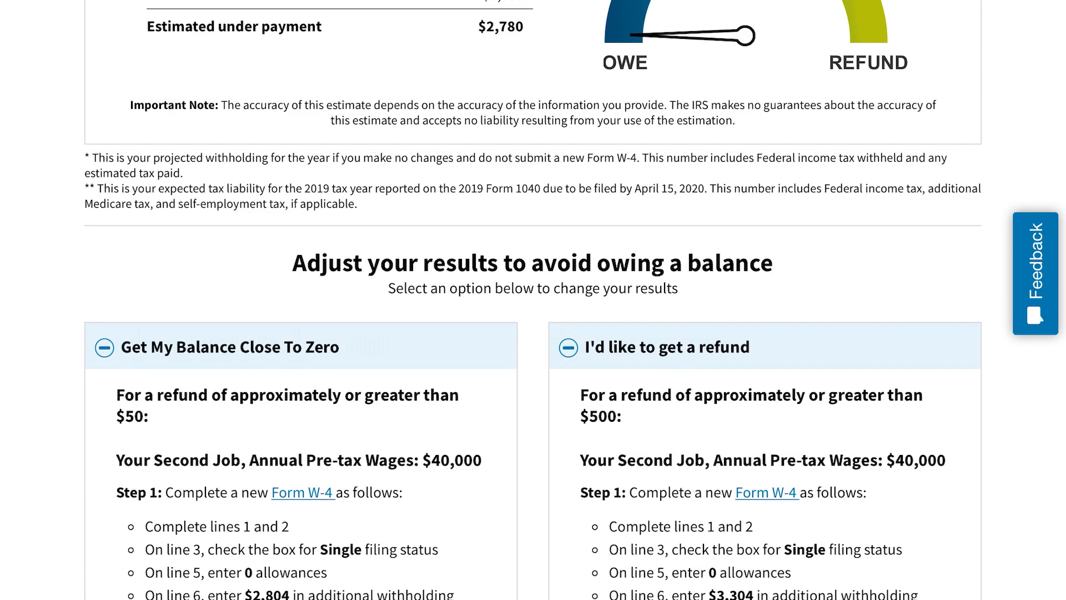
scroll(533, 300, down, 5)
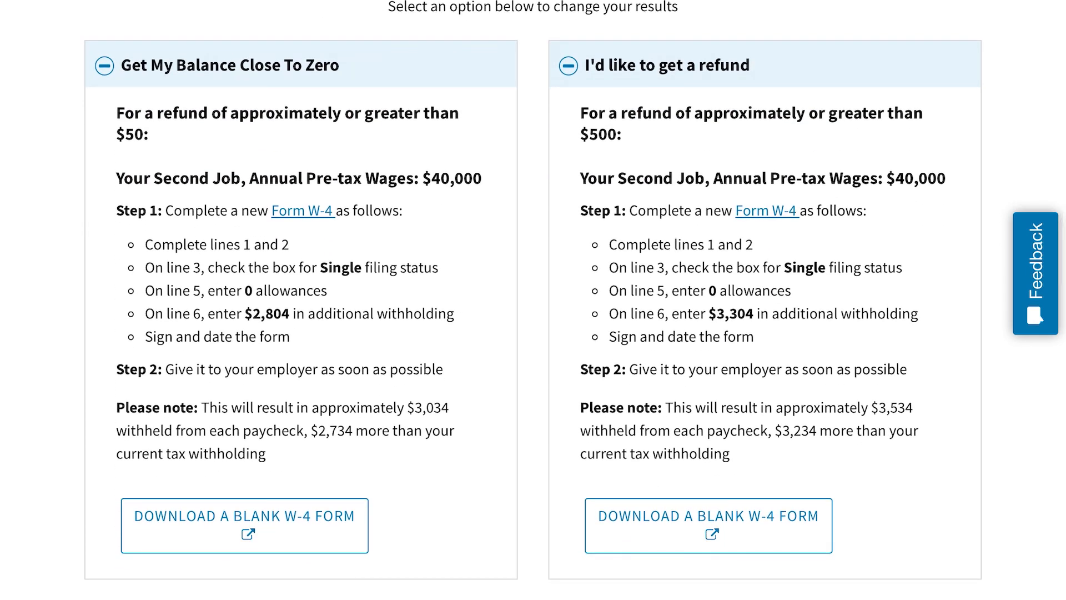
Collapse both options for adjusting the withholding results
click(105, 65)
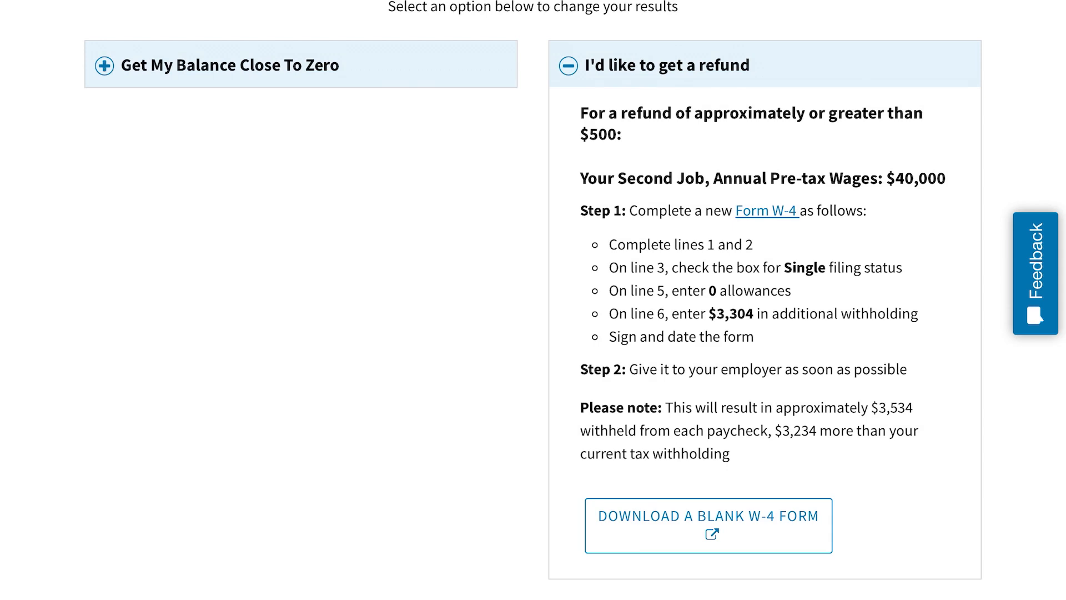
click(568, 66)
scroll(533, 300, up, 5)
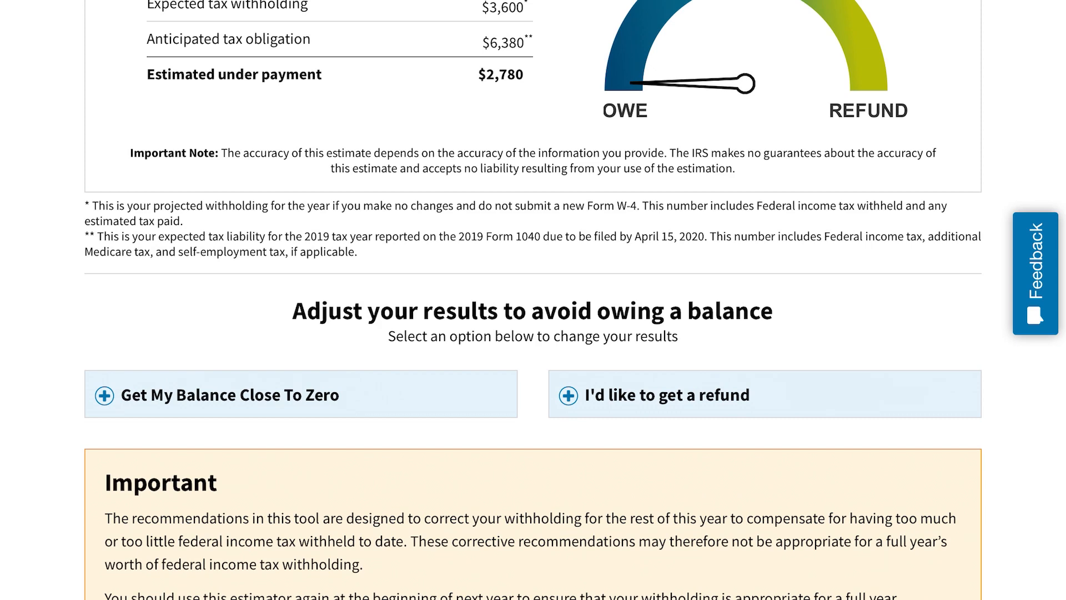
Expand the I'd like to get a refund option and read its Form W-4 instructions closely
click(569, 395)
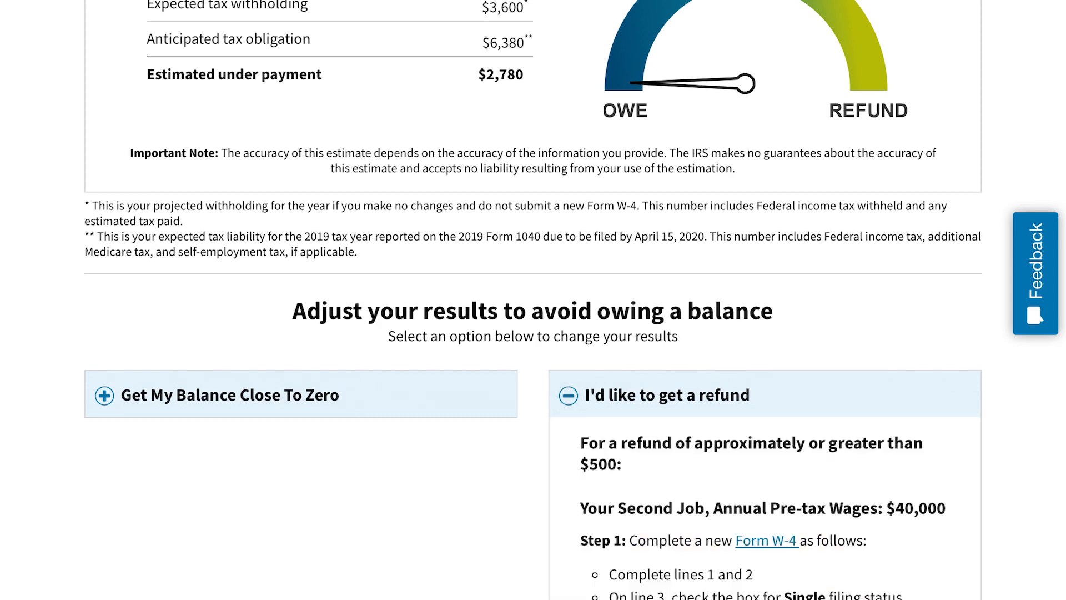
scroll(533, 300, down, 3)
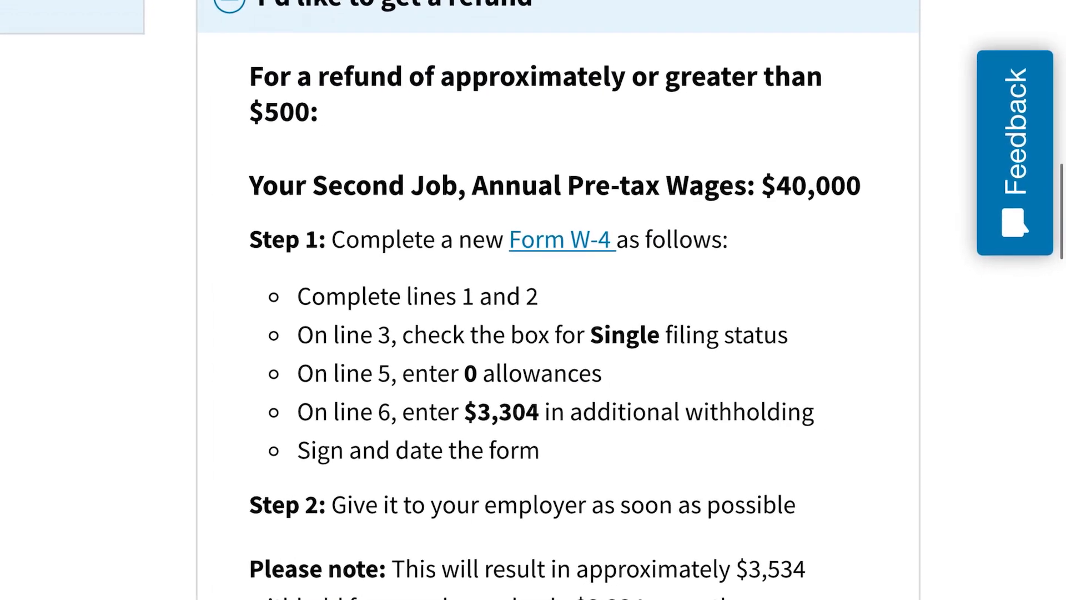
scroll(534, 300, up, 1)
scroll(533, 300, down, 1)
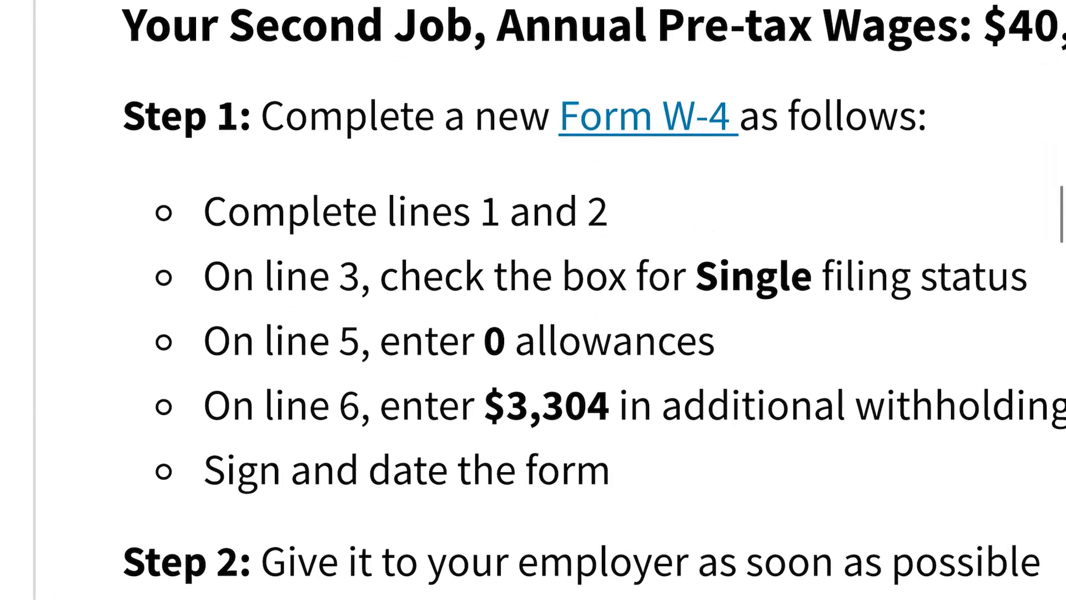
scroll(533, 300, up, 1)
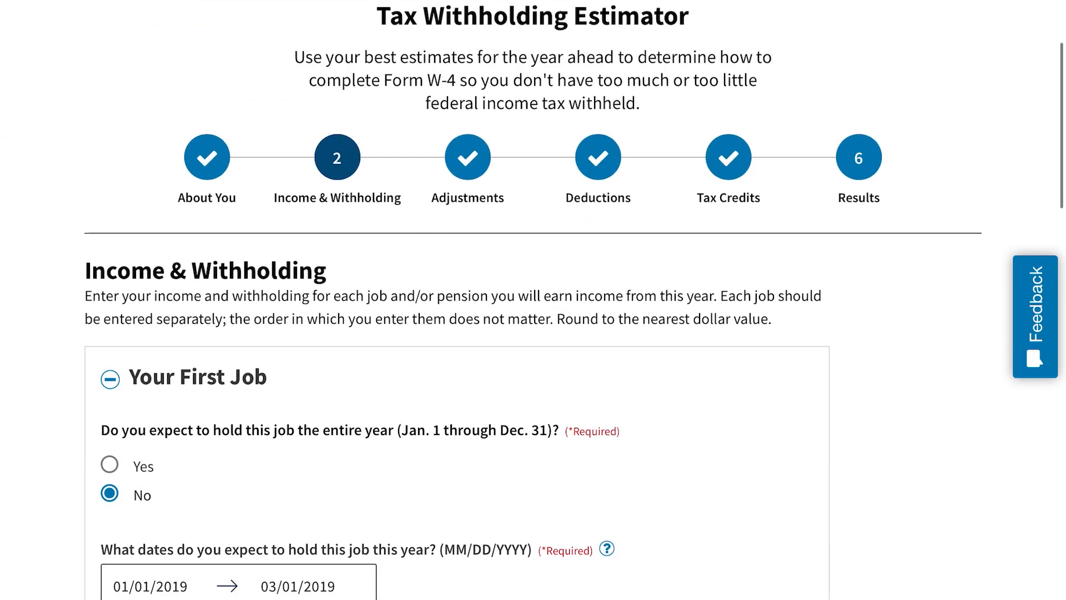
Set the first job's year-to-date federal income taxes withheld to $4,000
scroll(533, 300, down, 10)
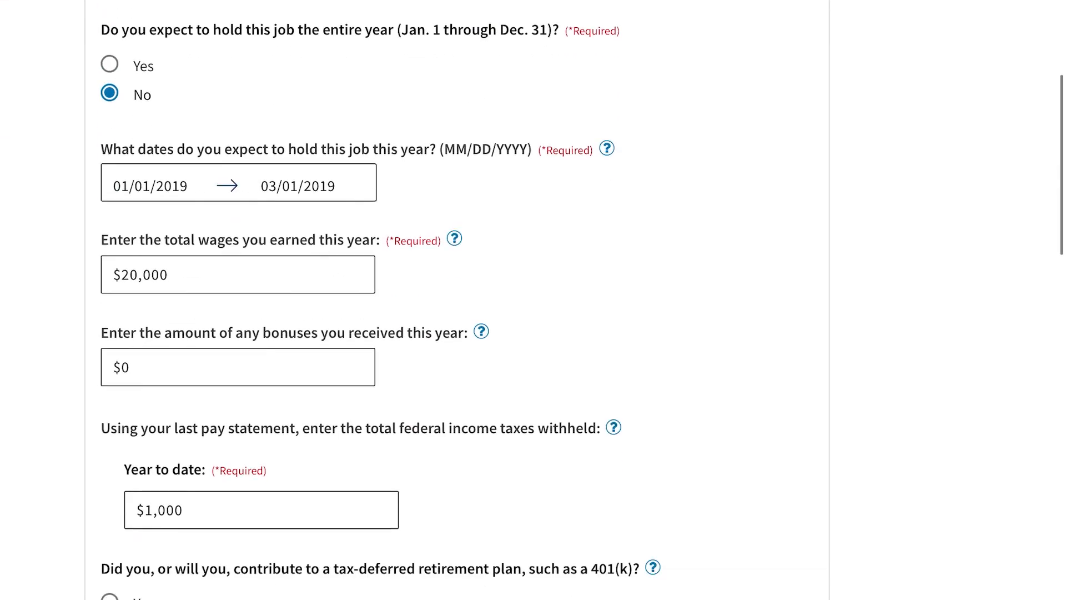
scroll(534, 300, down, 3)
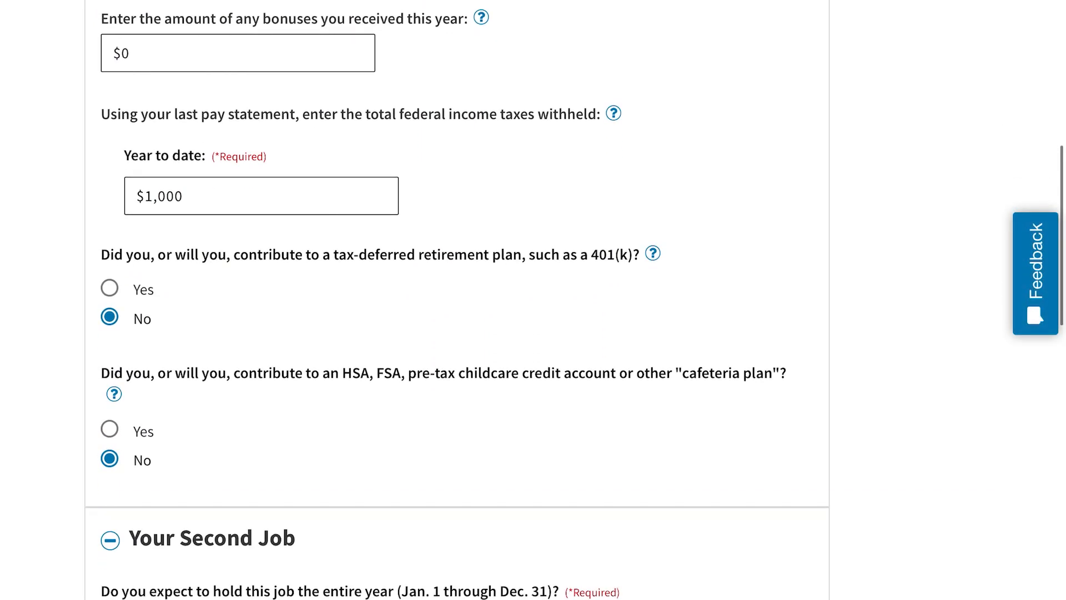
click(183, 195)
key(BackSpace)
key(BackSpace)
key(BackSpace)
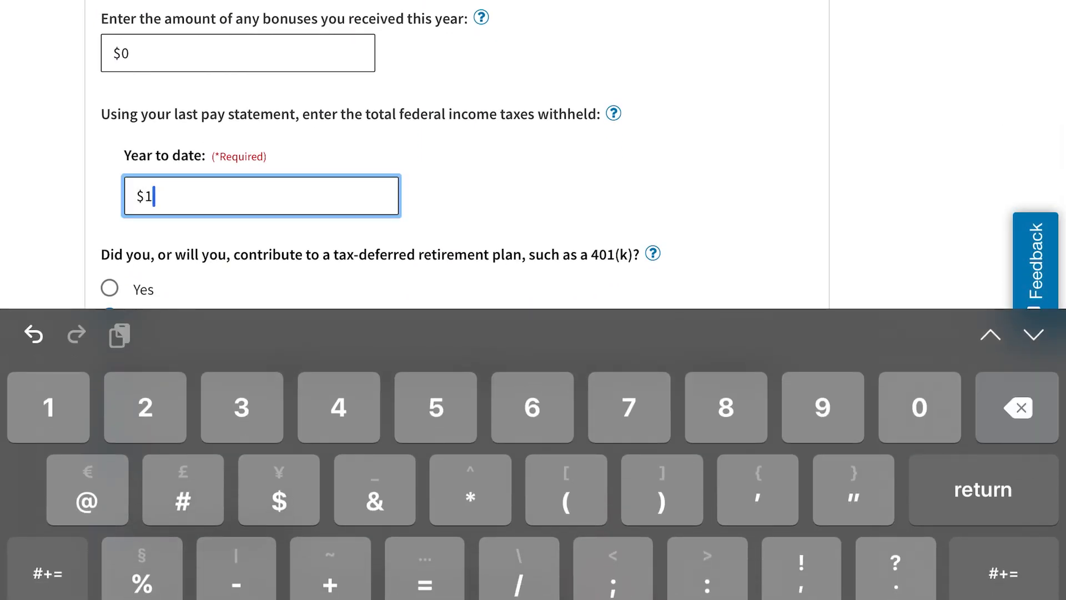
key(BackSpace)
text(4000)
key(Tab)
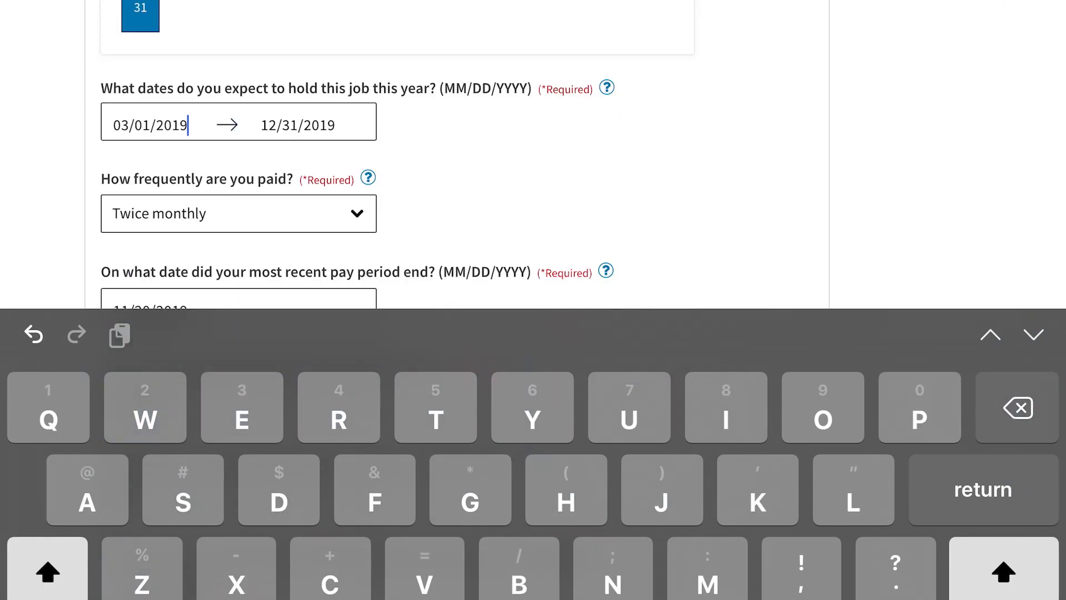
Open the estimator's results and review the recalculated withholding, tax obligation and balance
scroll(533, 222, up, 15)
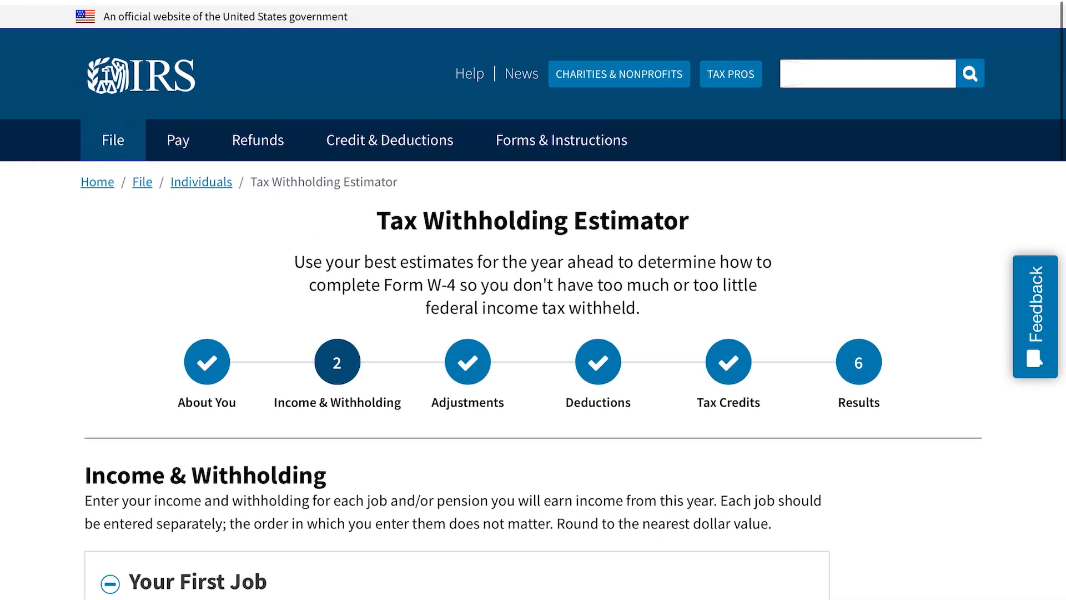
click(859, 358)
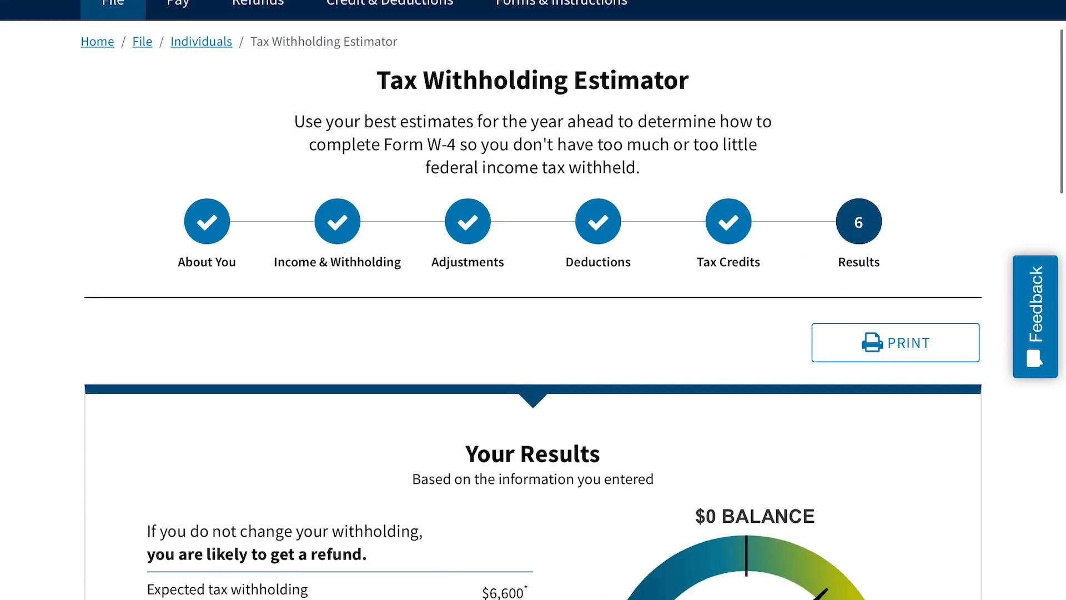
scroll(534, 300, down, 3)
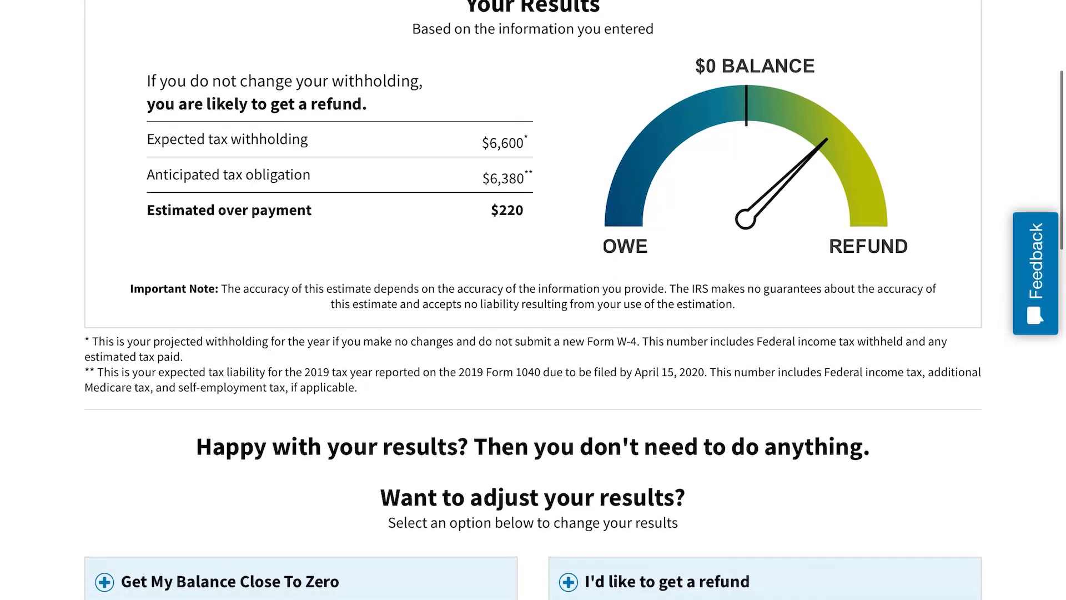
click(657, 507)
scroll(533, 300, down, 3)
scroll(533, 300, down, 3)
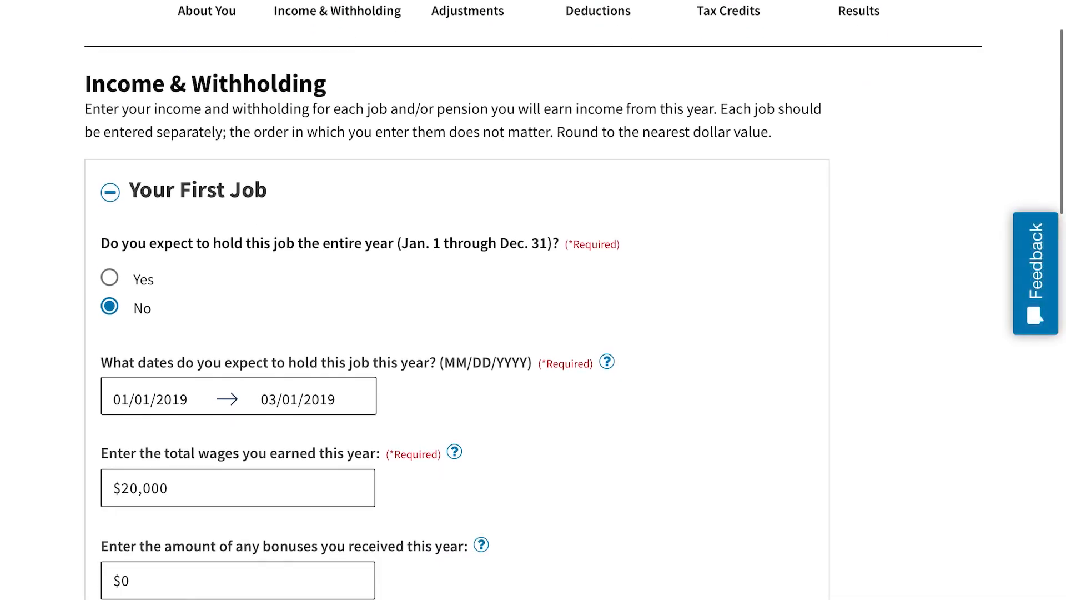
Mark the first job as held the entire year, paid every two weeks, with the most recent pay period ending 11/20/2019
click(109, 277)
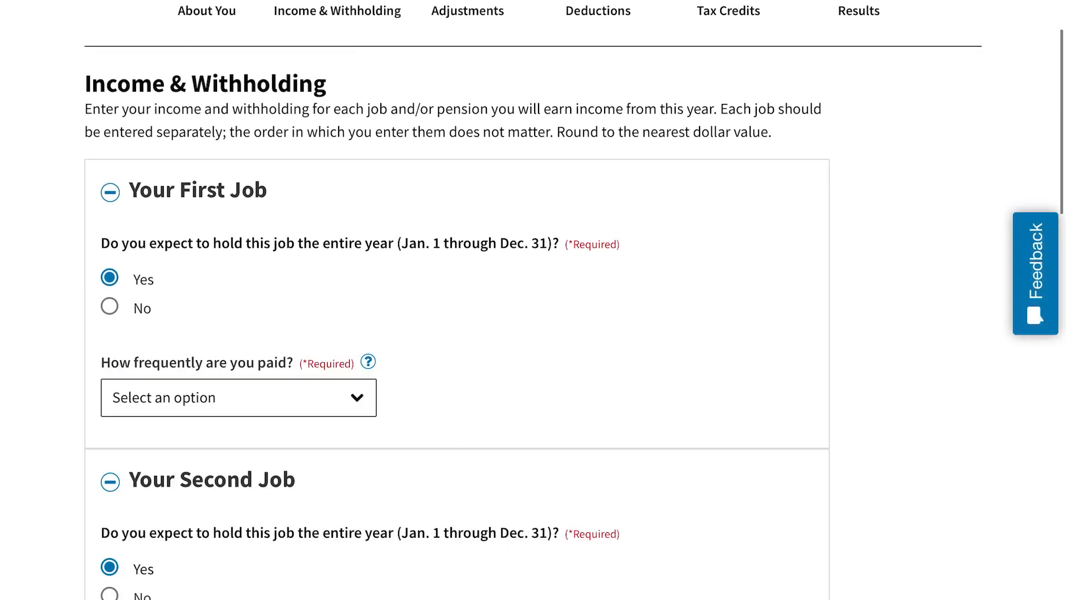
scroll(461, 299, down, 2)
click(239, 293)
click(165, 157)
scroll(461, 300, down, 2)
click(237, 276)
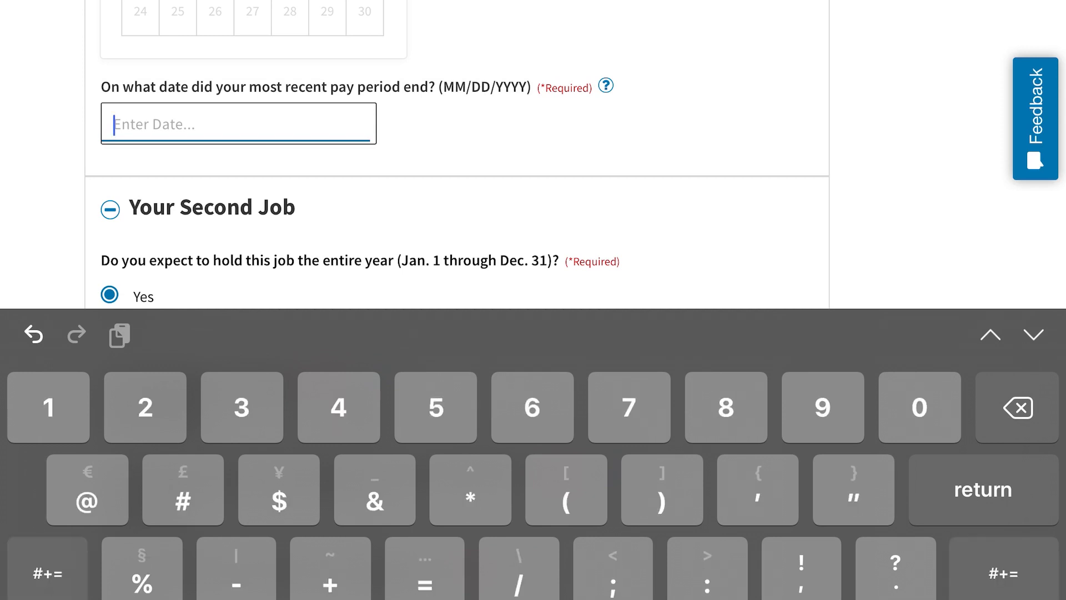
text(11/20/2019)
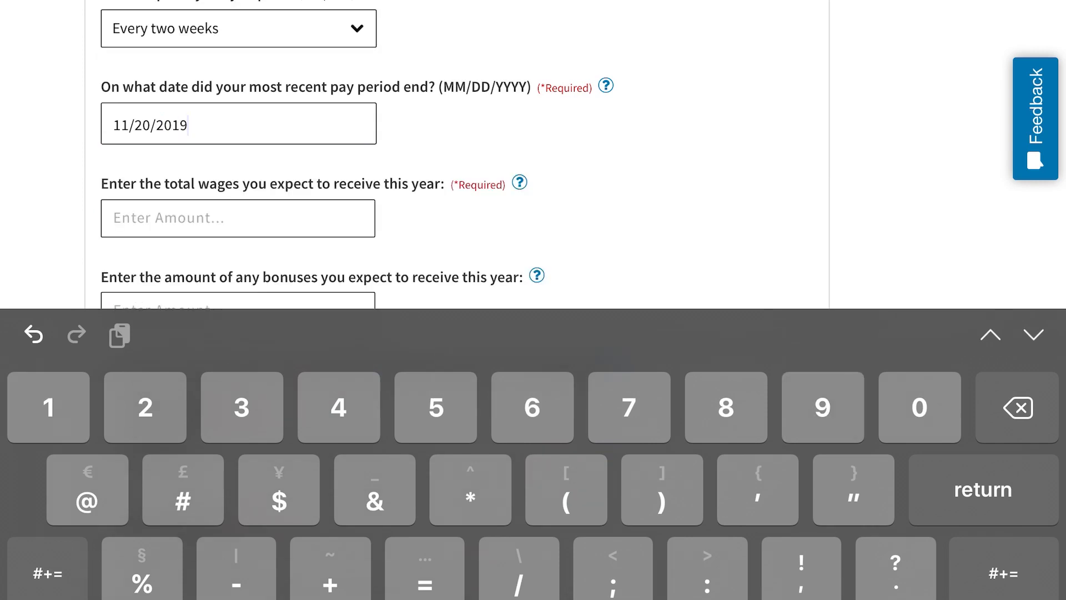
Enter $20,000 as the first job's expected total wages and $0 as its expected bonuses
click(238, 218)
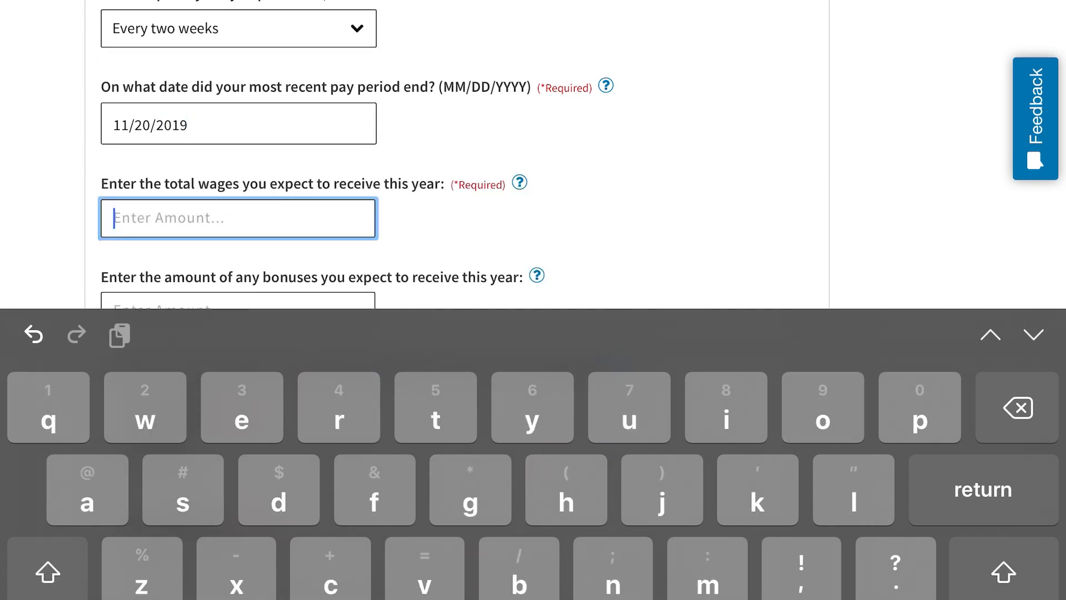
text(200000)
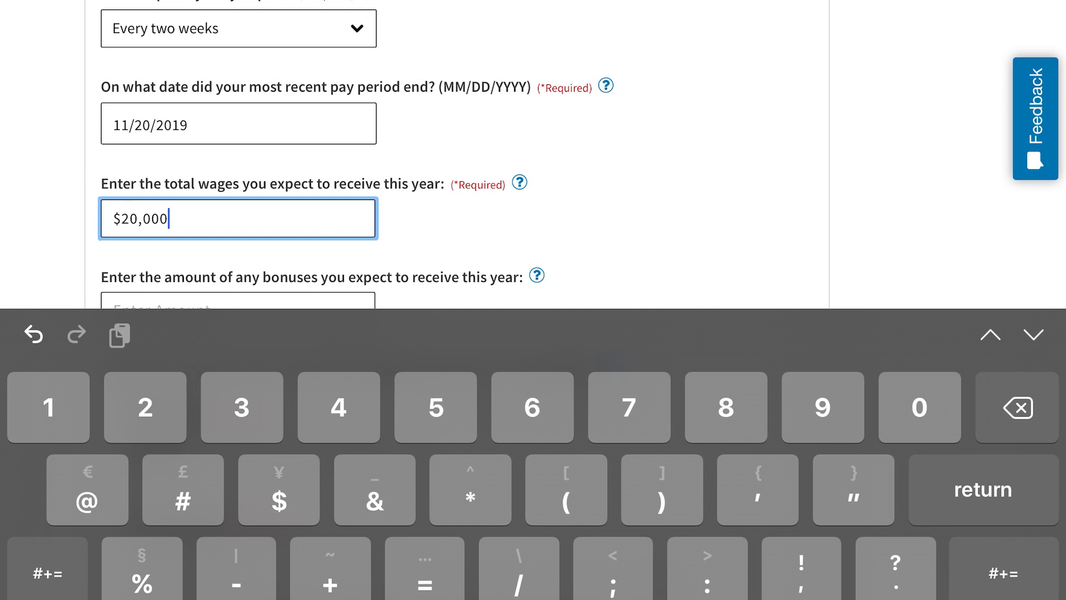
scroll(461, 156, down, 3)
click(237, 189)
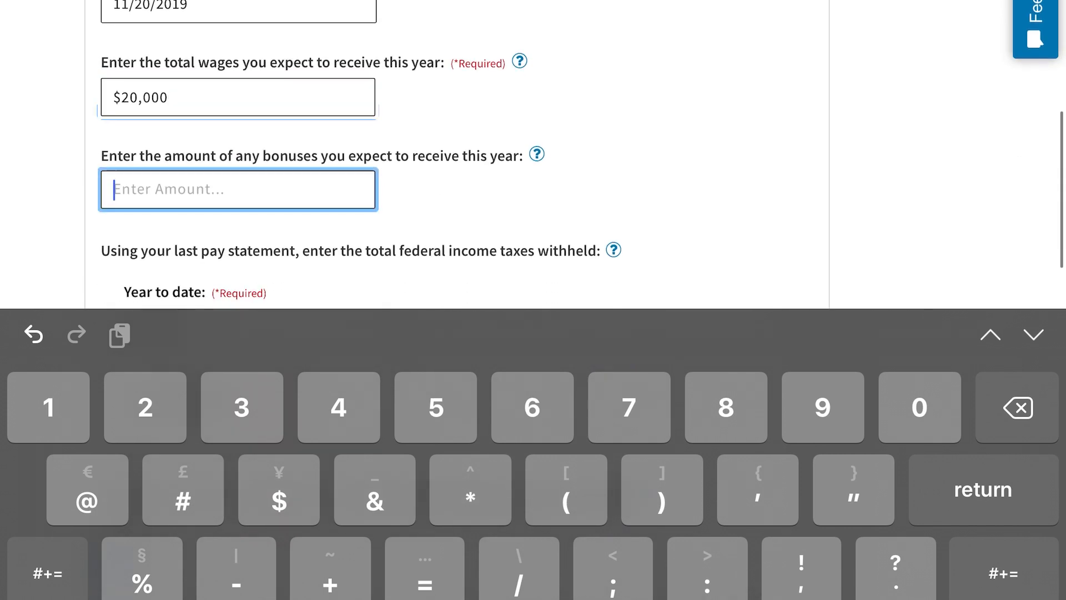
text(0)
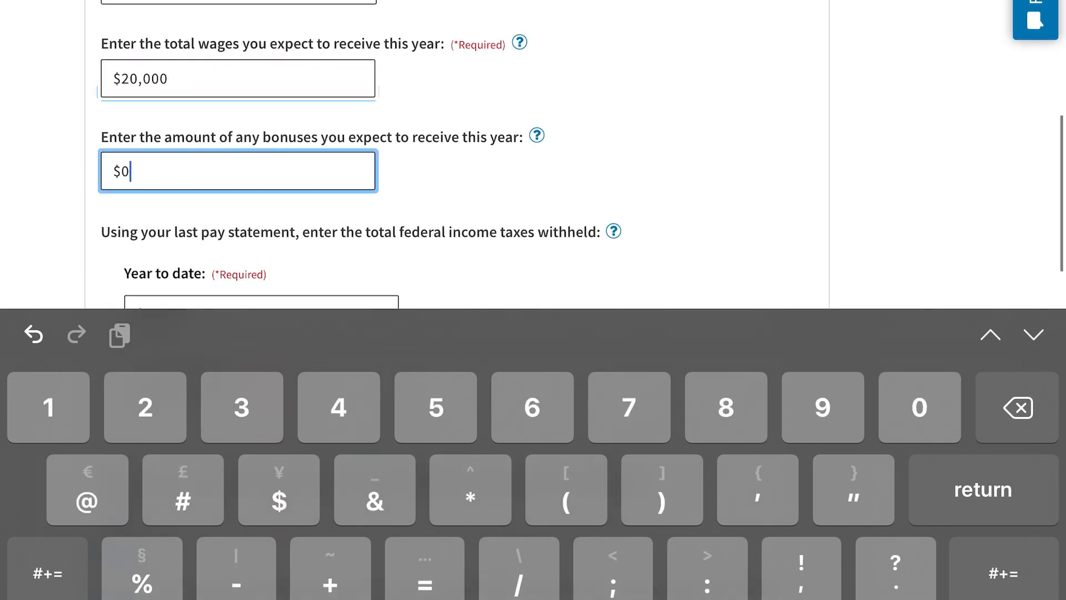
Enter 200 in the second amount for the first job's federal income taxes withheld, below the year-to-date amount
scroll(461, 156, down, 1)
click(261, 113)
click(261, 217)
text(200)
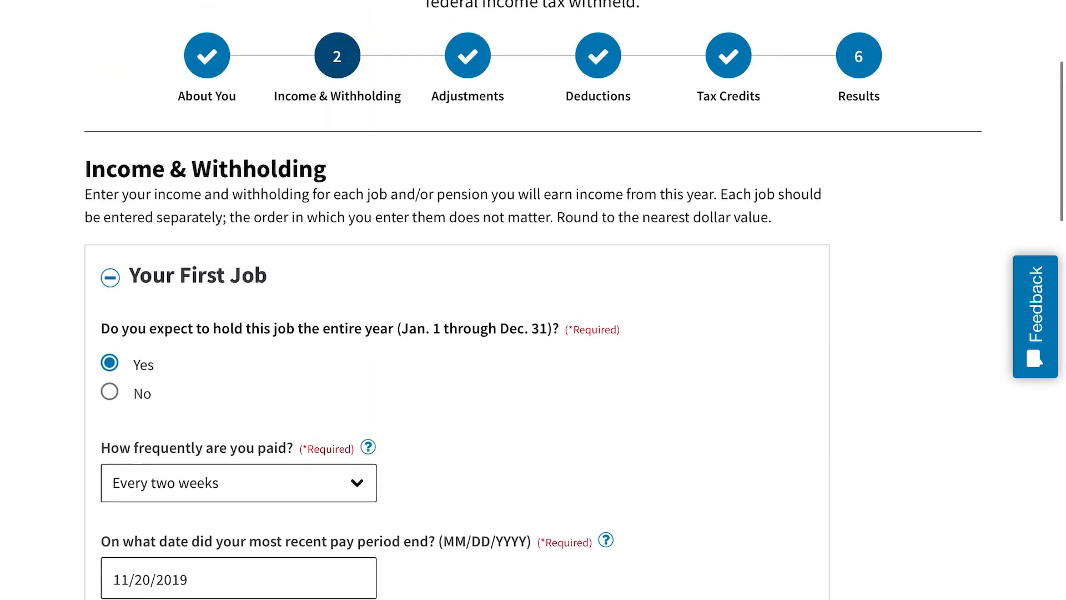
scroll(461, 300, down, 5)
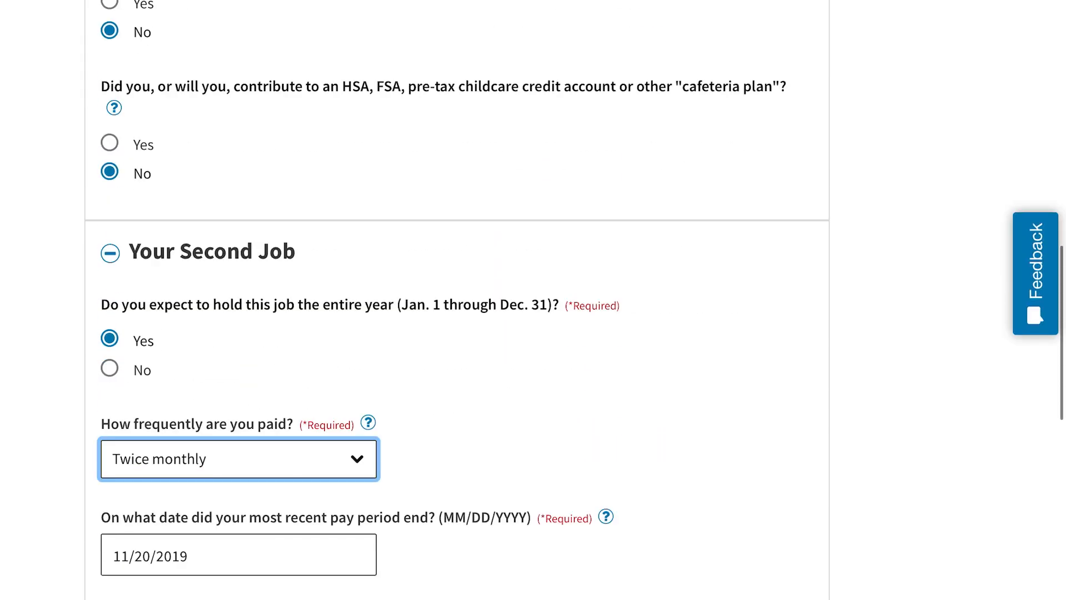
Return to the estimator's results and check the withholding, obligation and over payment based on the revised first job
scroll(461, 300, down, 3)
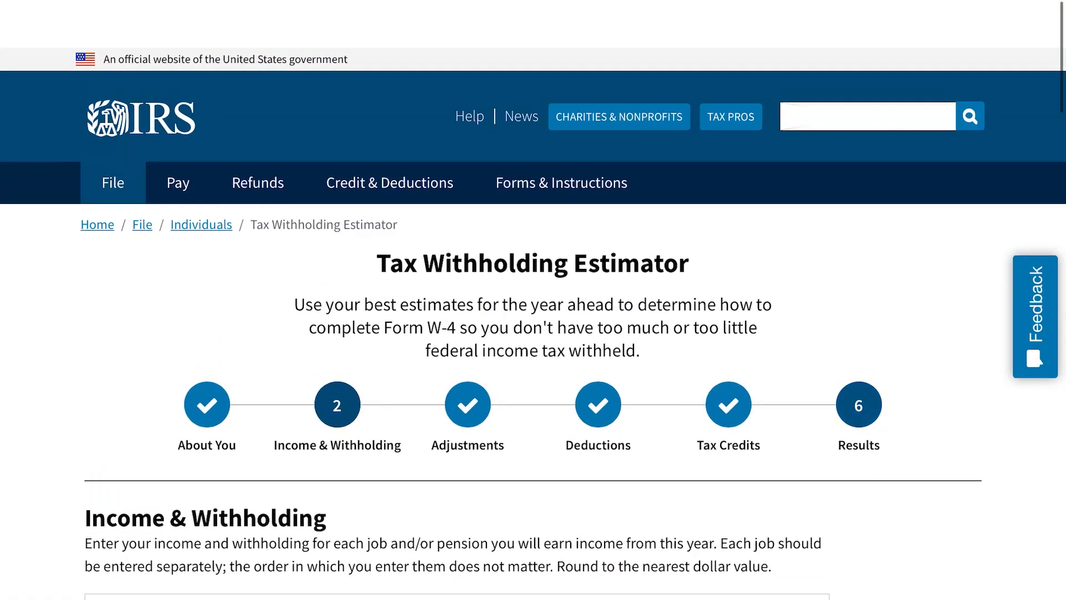
scroll(533, 300, down, 1)
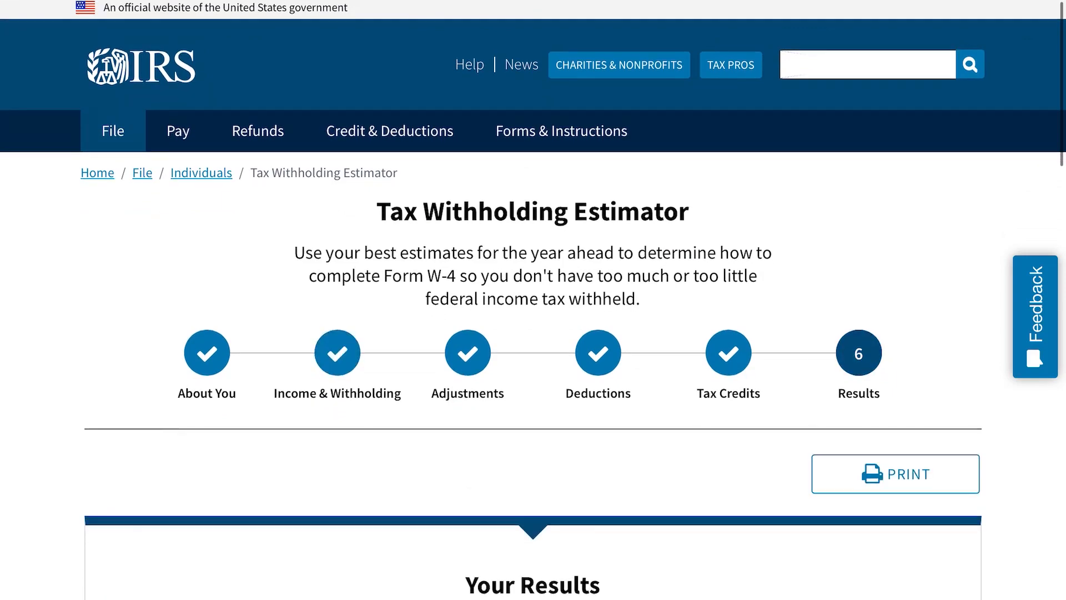
scroll(533, 300, down, 10)
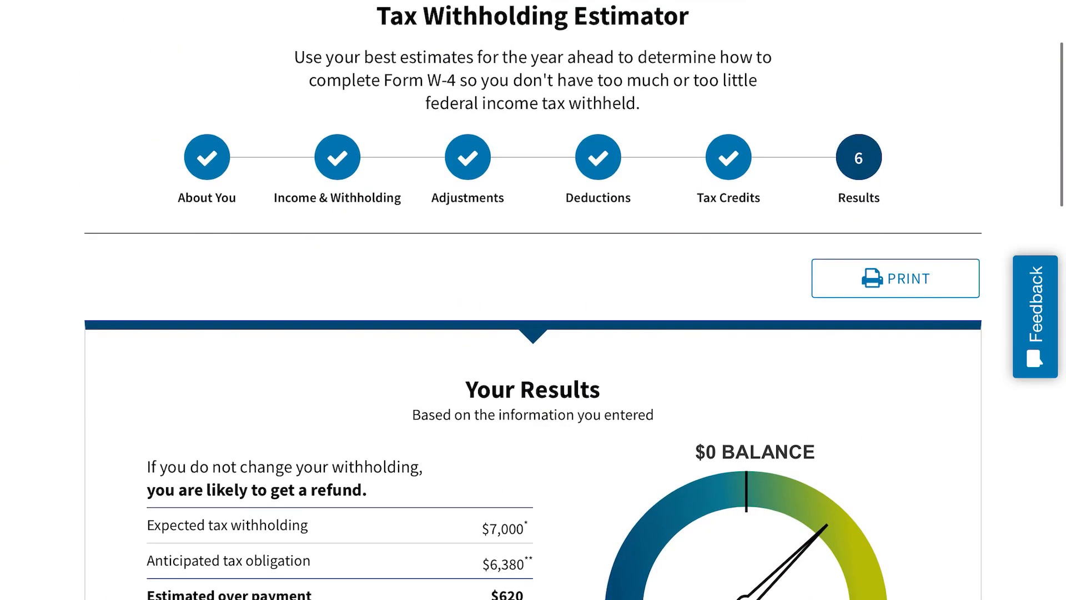
scroll(533, 300, down, 1)
Expand the "I'd like to get a refund" option and read its Form W-4 instructions for both jobs
click(667, 386)
scroll(533, 300, down, 6)
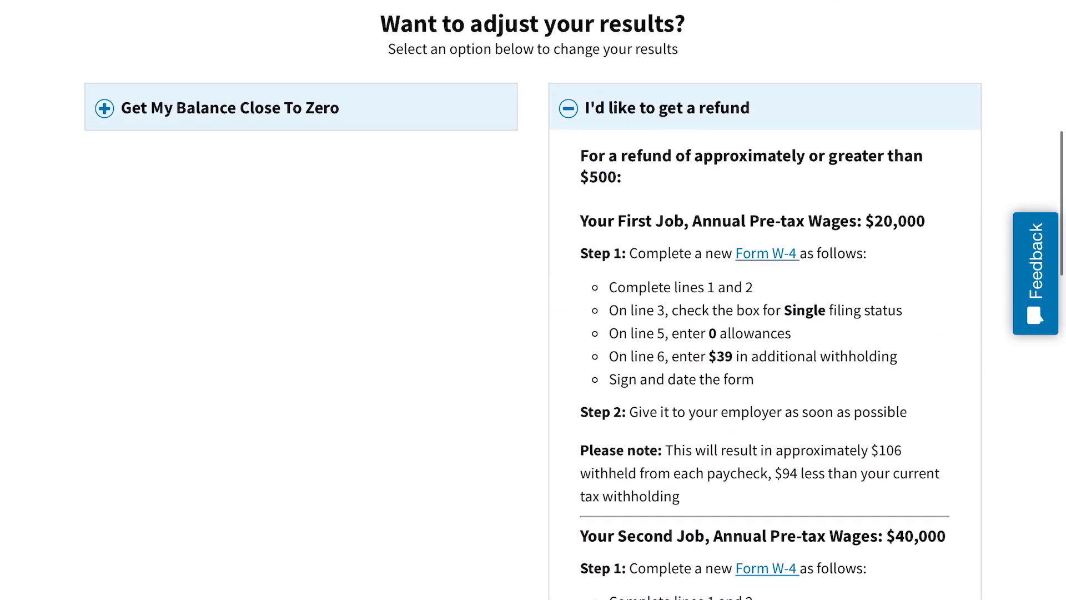
scroll(533, 300, down, 1)
scroll(533, 300, down, 1)
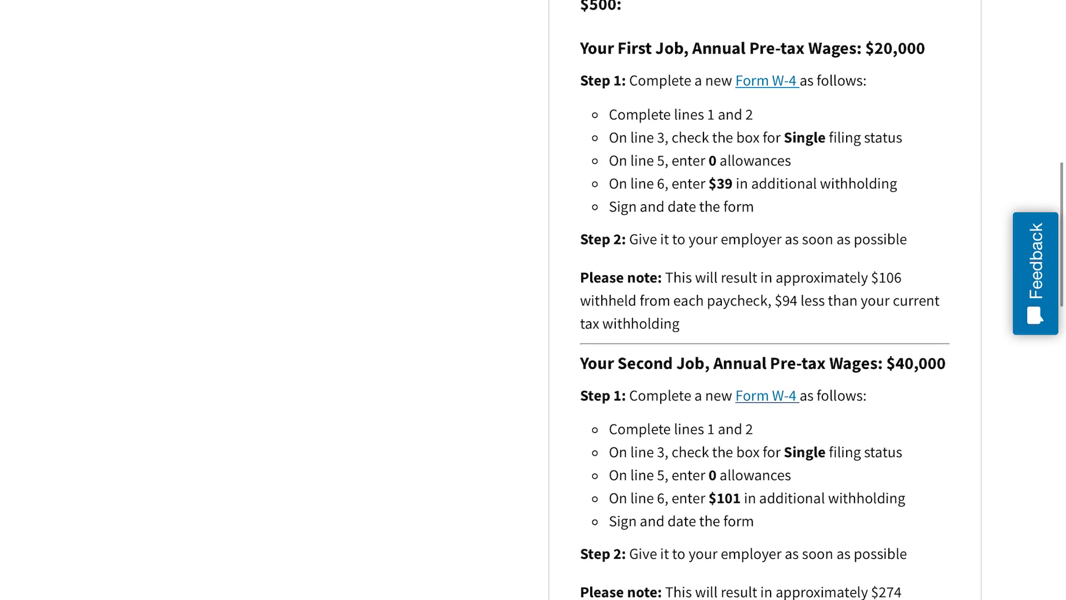
scroll(765, 300, down, 1)
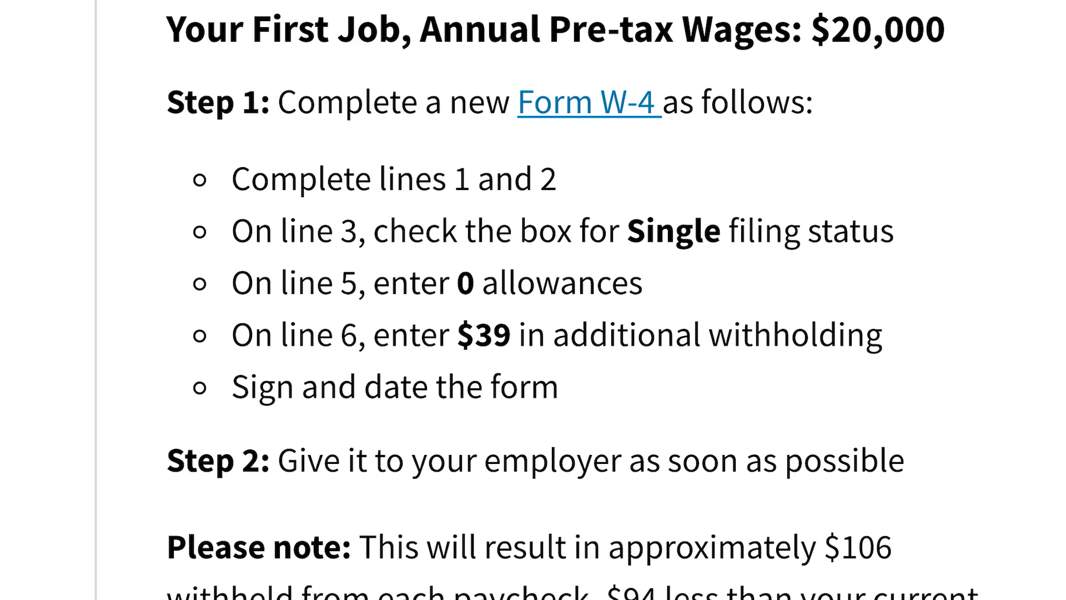
scroll(534, 300, down, 10)
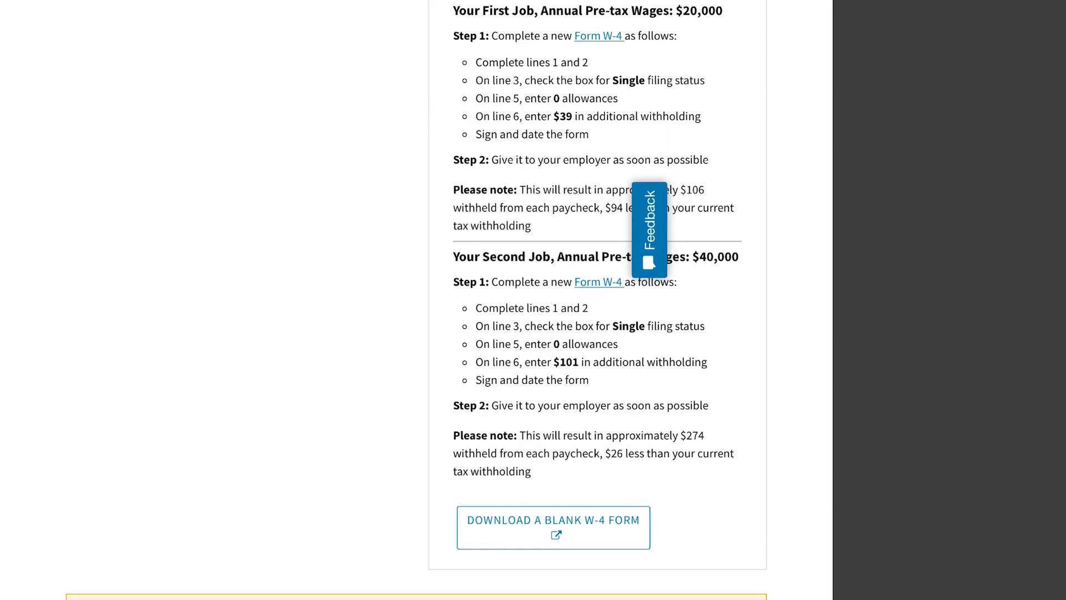
Compare the refund option's W-4 instructions with the withholding and over payment summary in Your Results
scroll(765, 300, up, 2)
scroll(765, 300, up, 4)
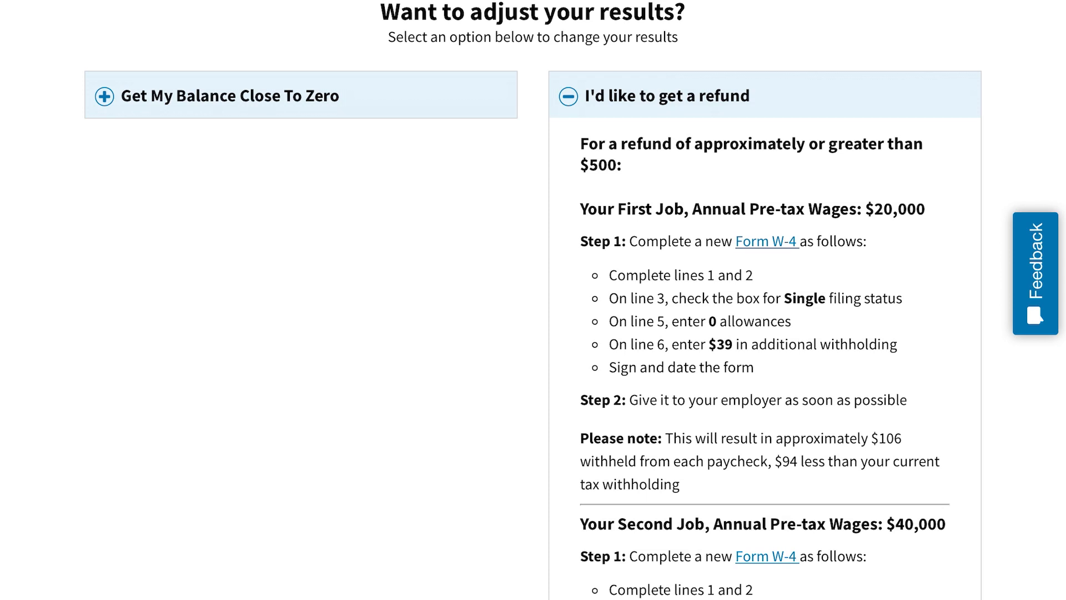
scroll(533, 333, down, 4)
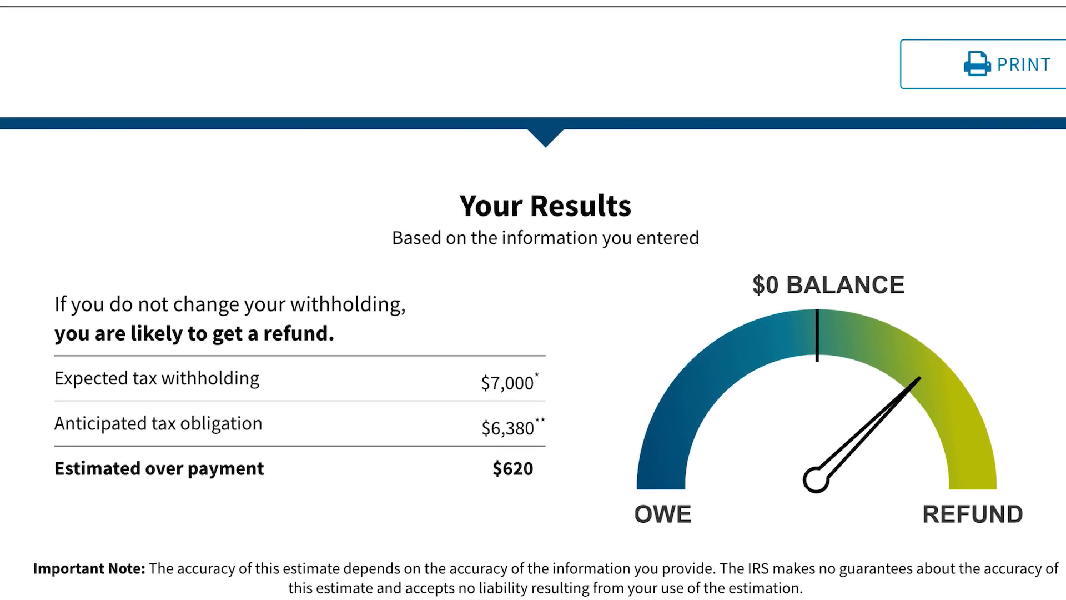
scroll(533, 300, down, 1)
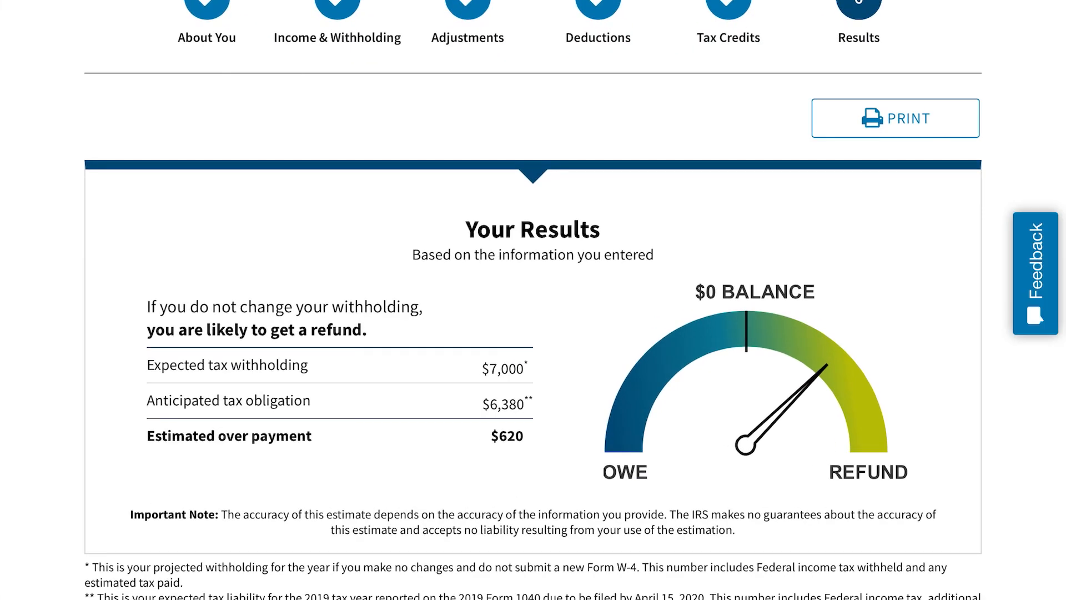
In Income & Withholding, mark the first job as having tax-deferred retirement plan contributions and enter $1,000 per year
scroll(533, 300, up, 4)
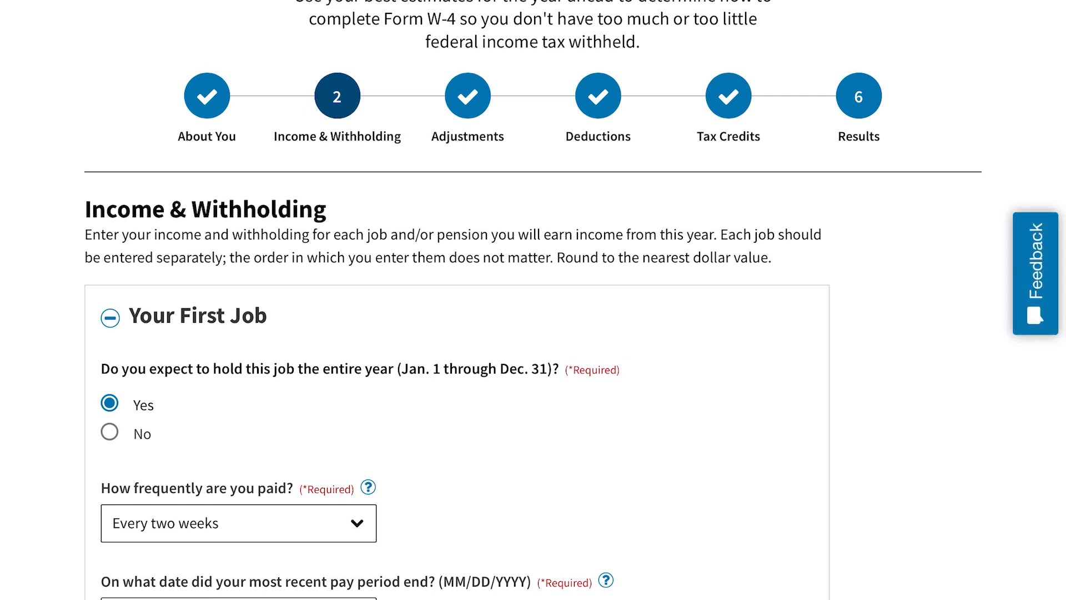
scroll(533, 300, down, 10)
scroll(533, 299, down, 1)
scroll(534, 299, up, 2)
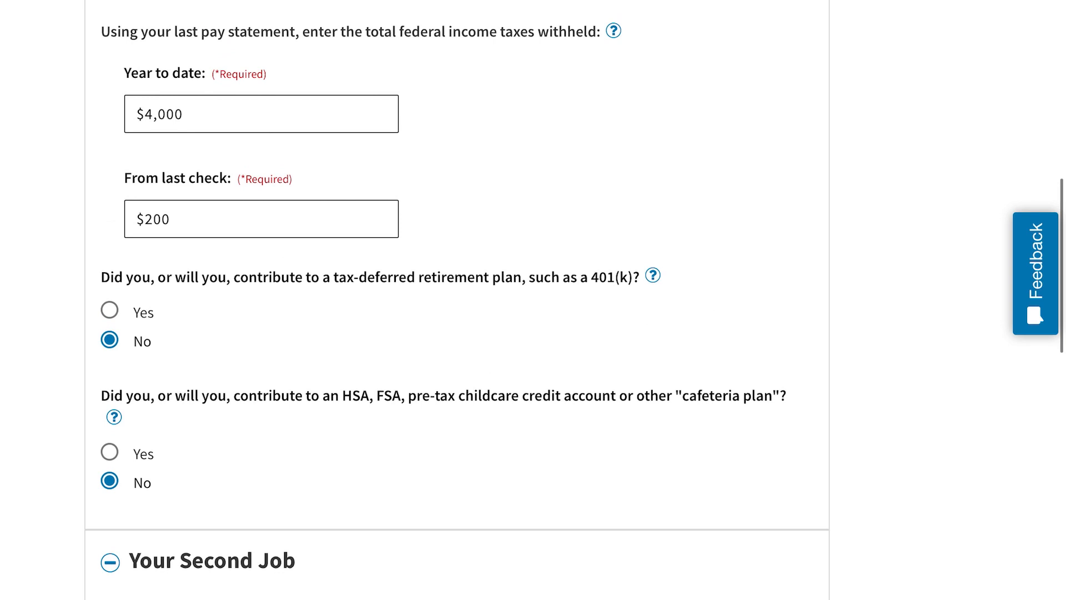
scroll(533, 300, up, 1)
click(109, 334)
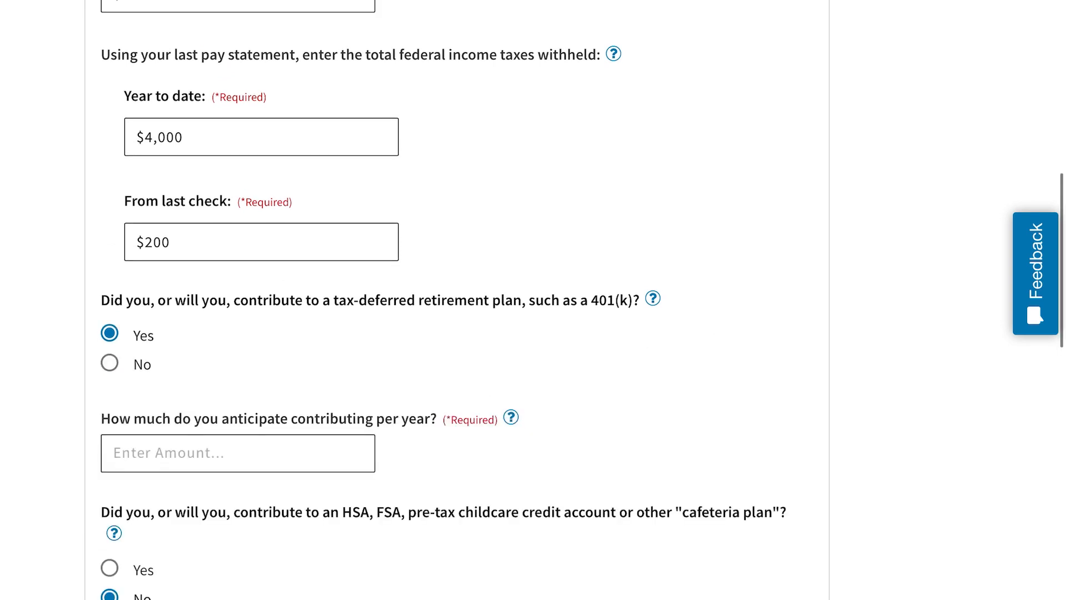
scroll(457, 300, down, 1)
click(238, 385)
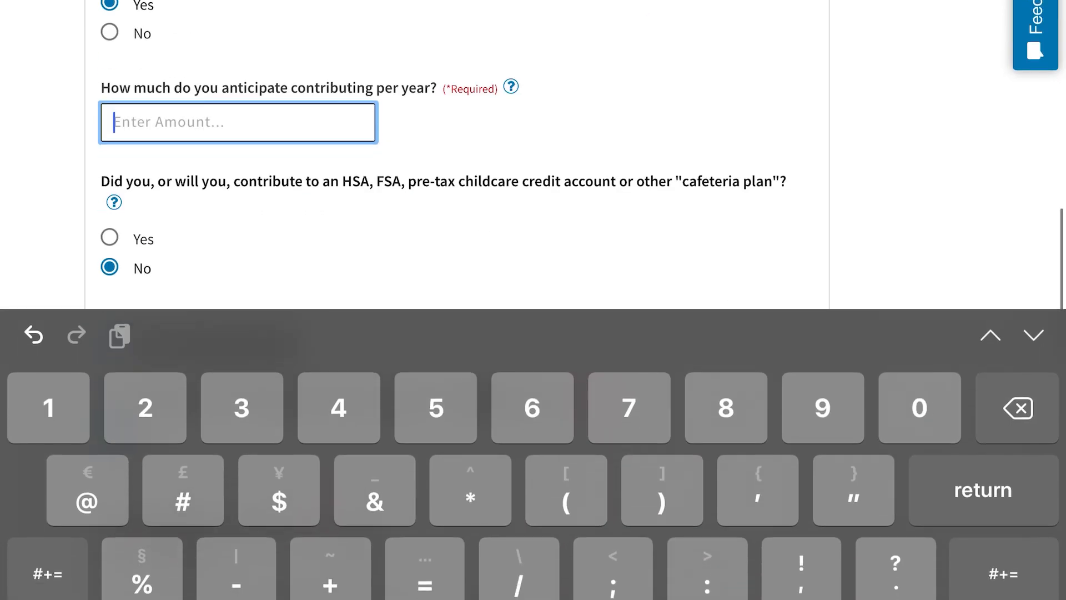
text($1000)
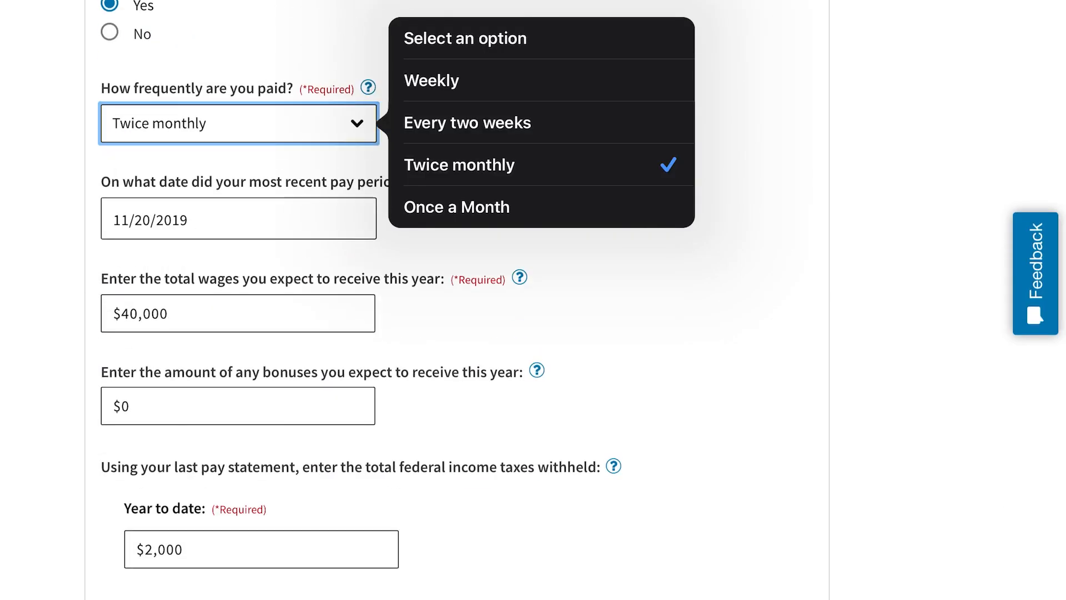
Increase the first job's anticipated yearly retirement plan contribution to $10,000
scroll(457, 300, up, 10)
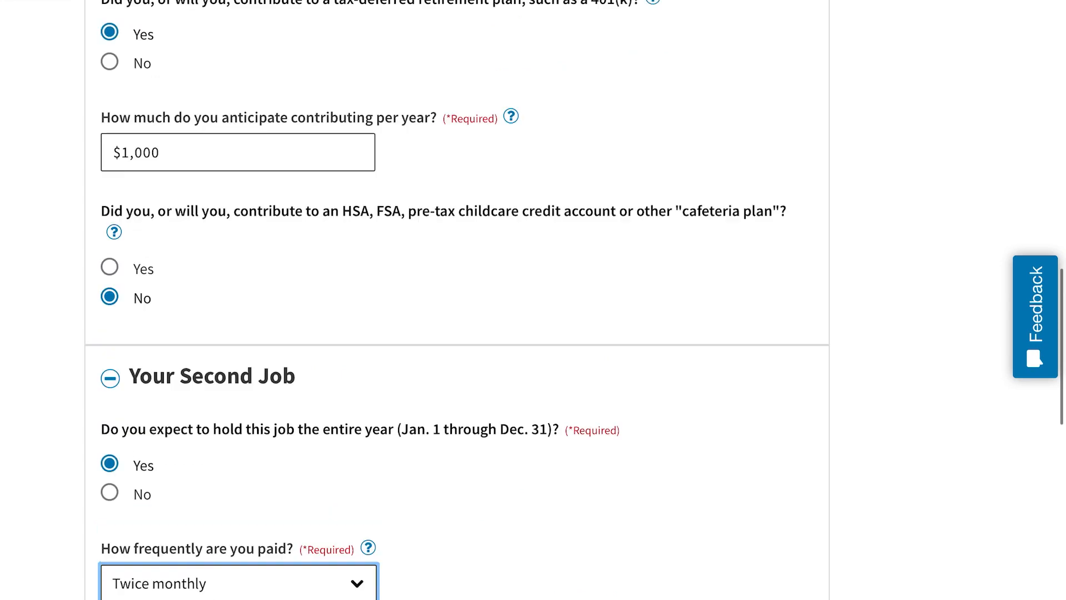
click(238, 214)
text(0)
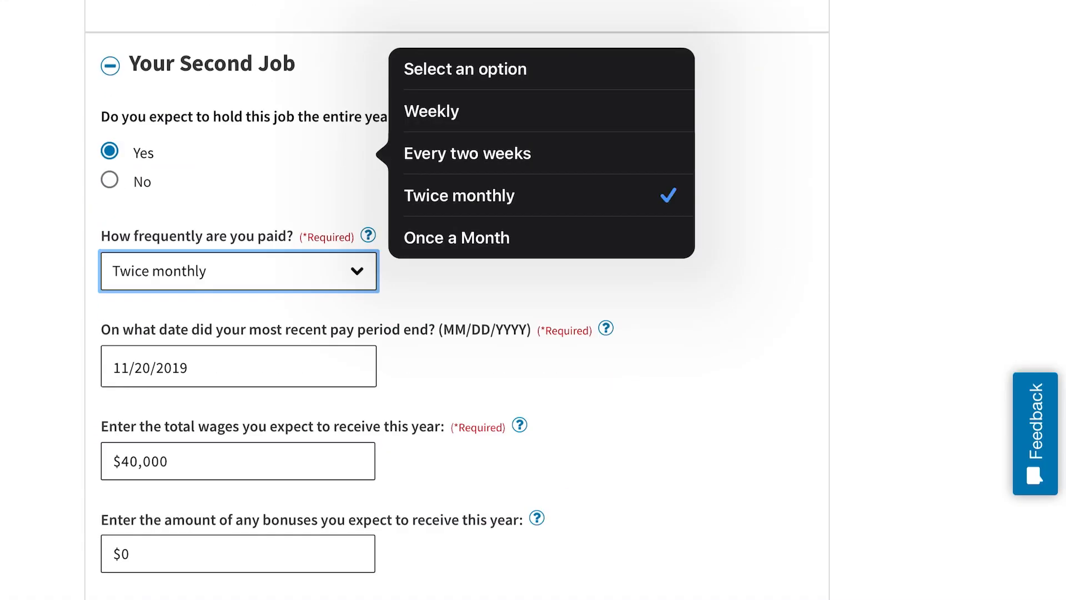
scroll(457, 300, down, 1)
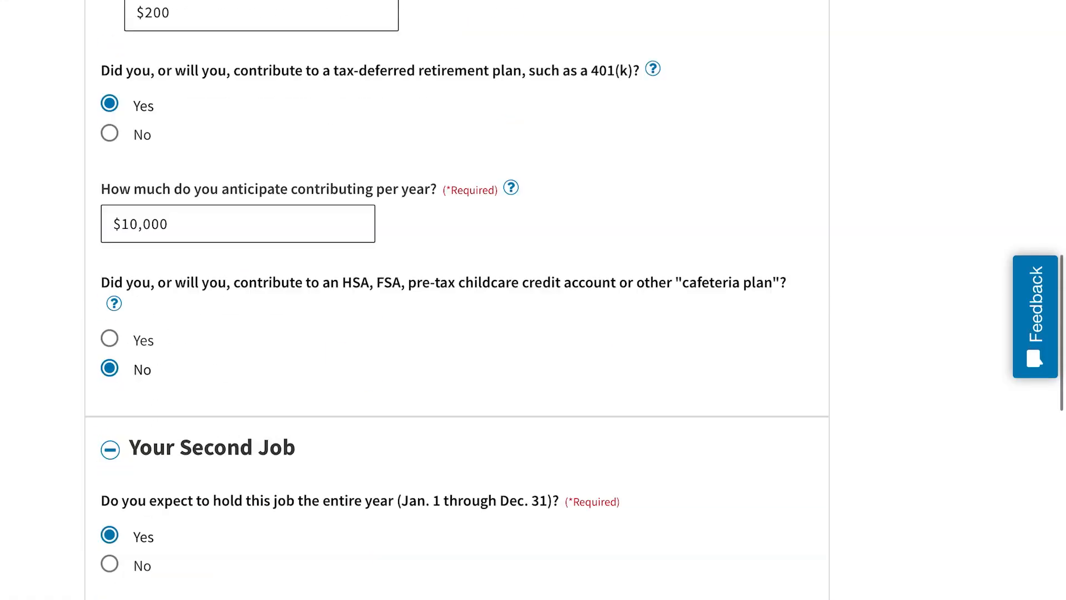
scroll(457, 300, up, 10)
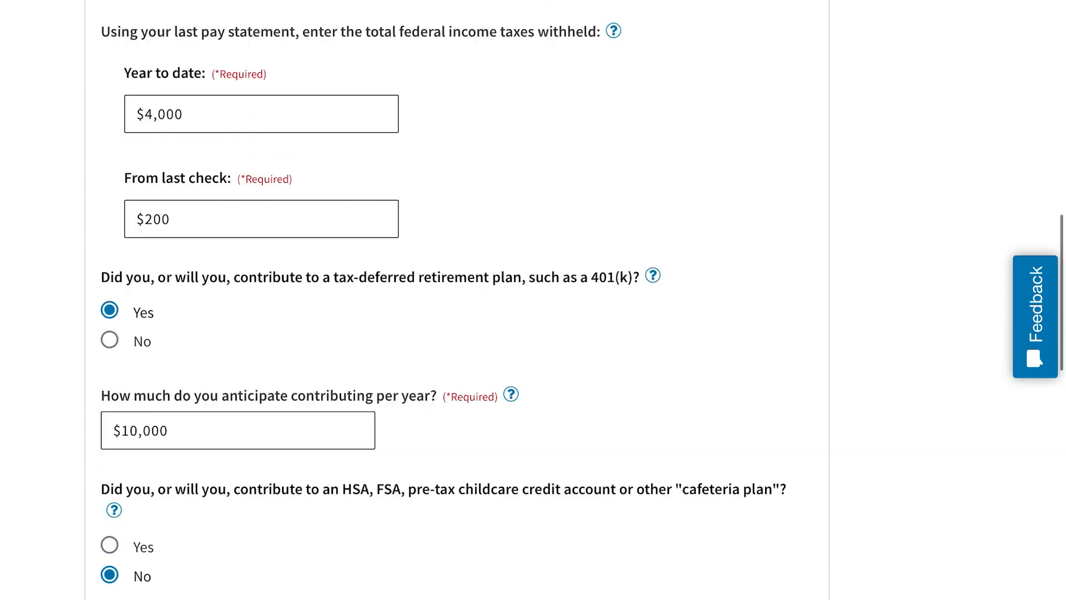
Reopen the results and review how the retirement contribution affects the tax obligation and over payment
scroll(533, 299, up, 4)
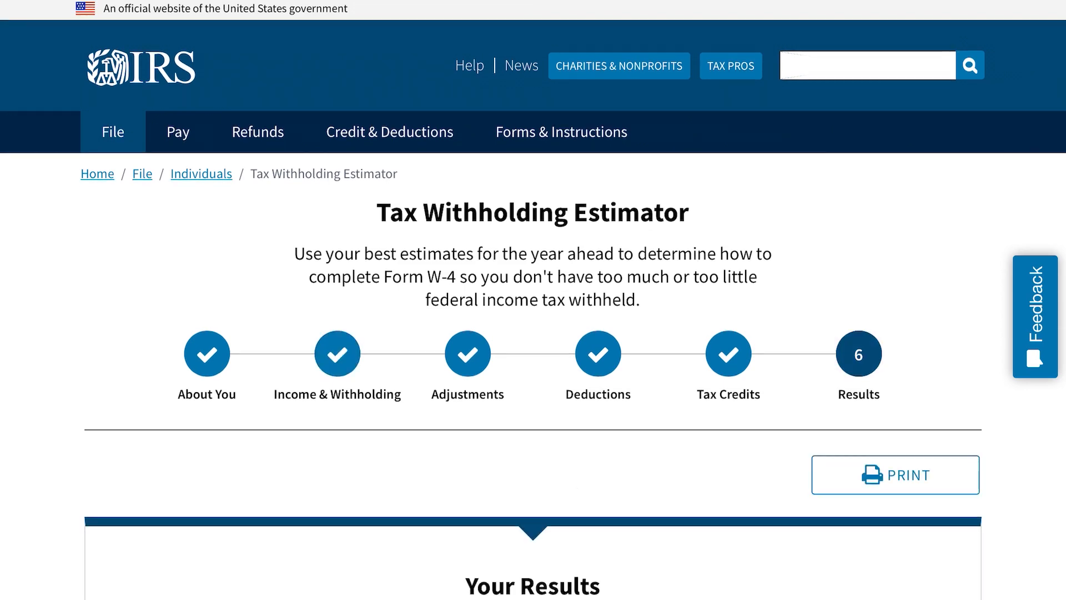
scroll(533, 300, down, 3)
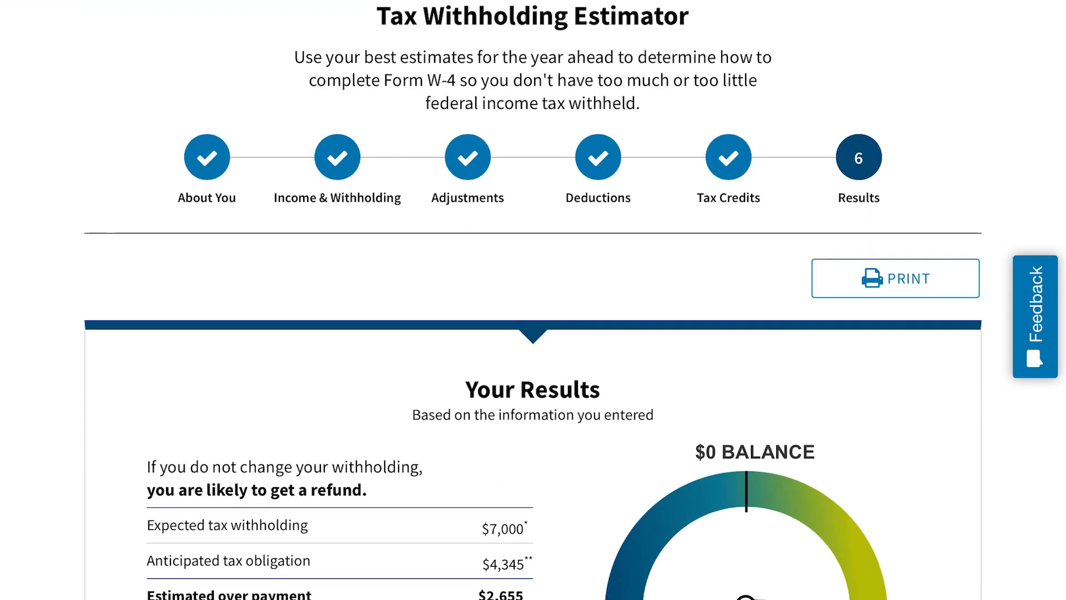
scroll(534, 300, down, 2)
scroll(533, 300, down, 1)
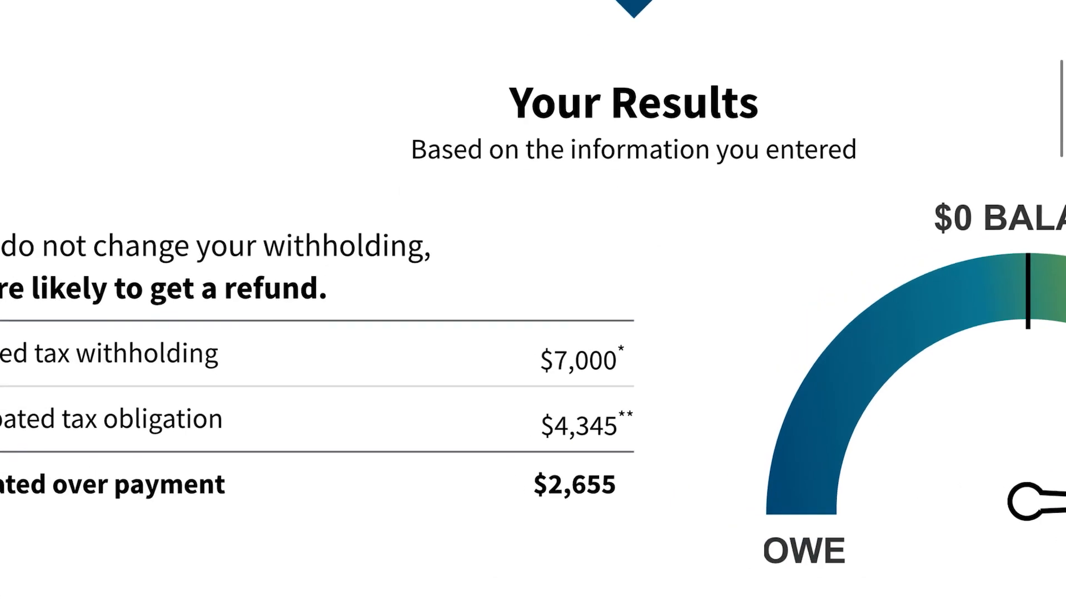